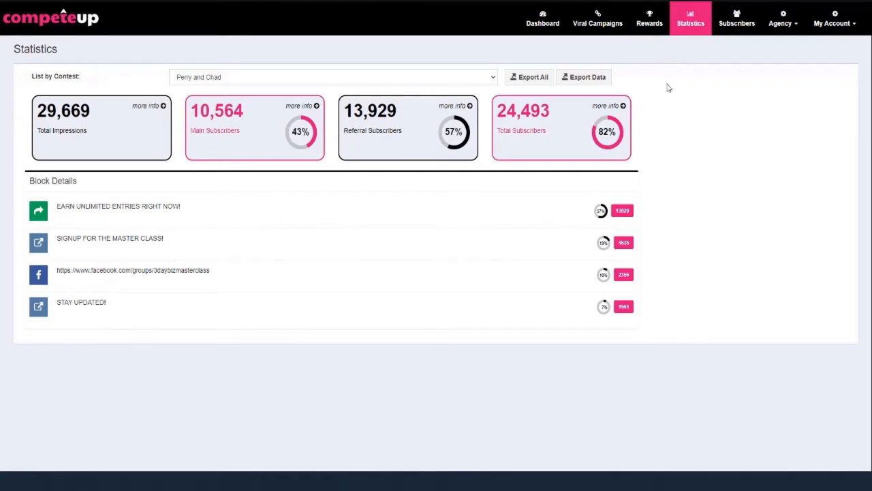
Open the Subscribers page.
click(735, 25)
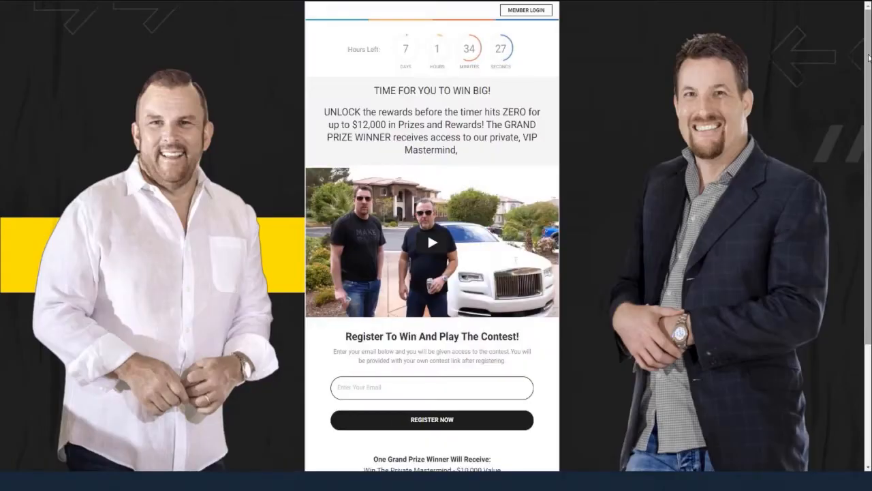
Review the rewards offered on the contest registration page and the points needed for their badges, and close the list.
drag(869, 66, 867, 227)
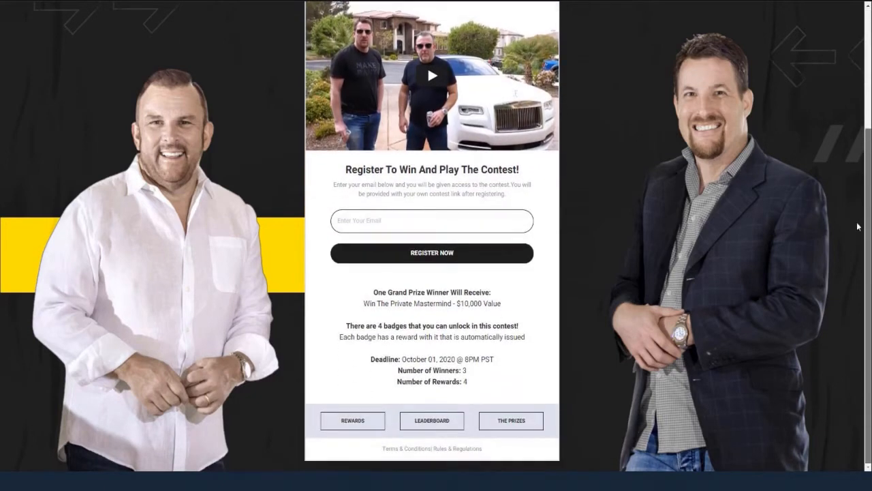
click(344, 426)
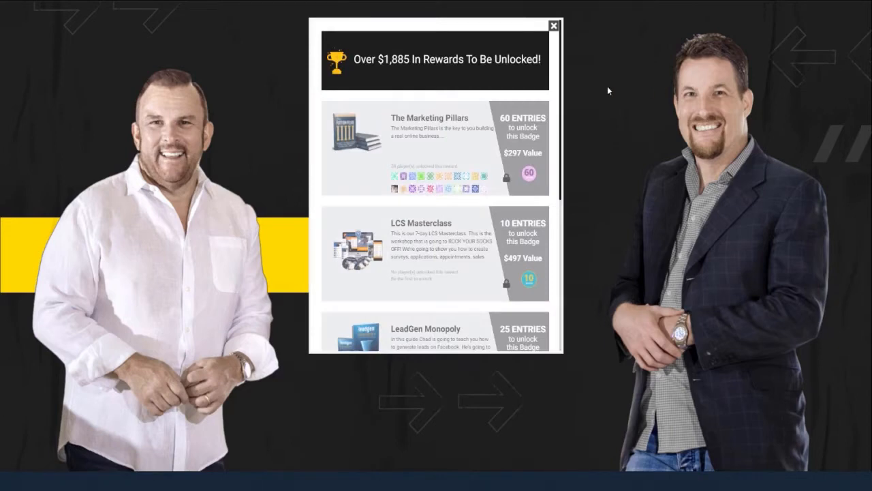
mouse_move(487, 148)
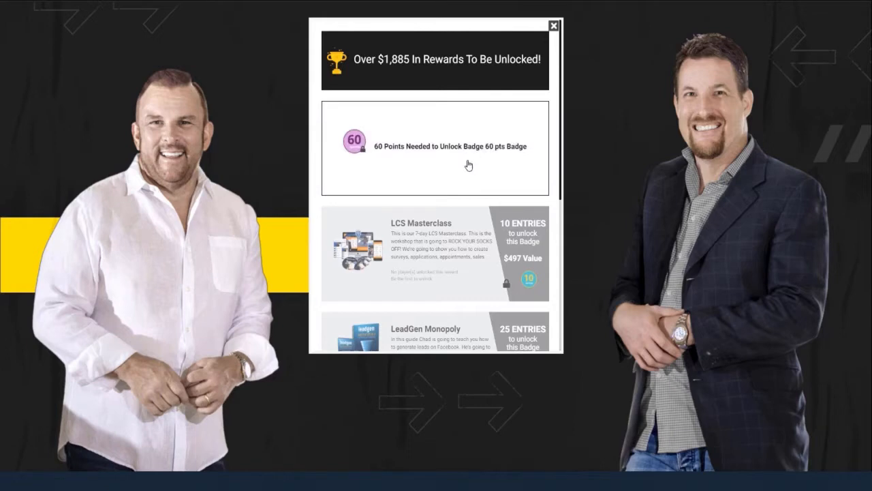
mouse_move(459, 261)
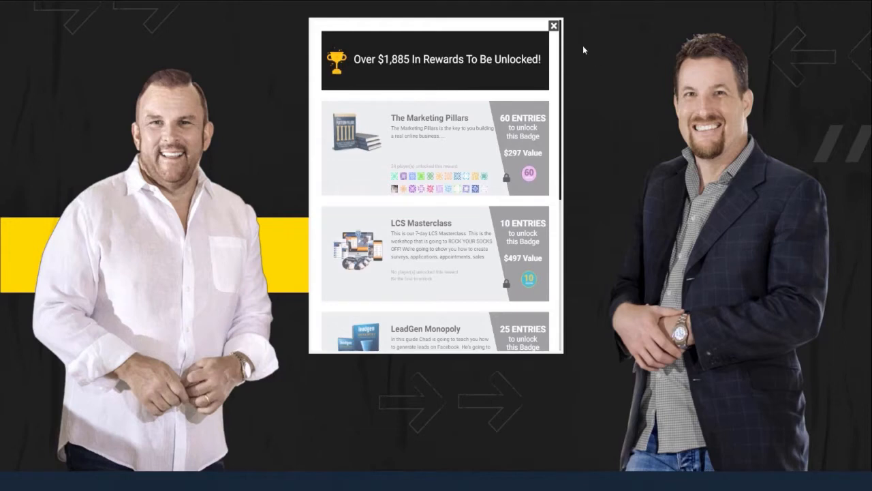
click(554, 27)
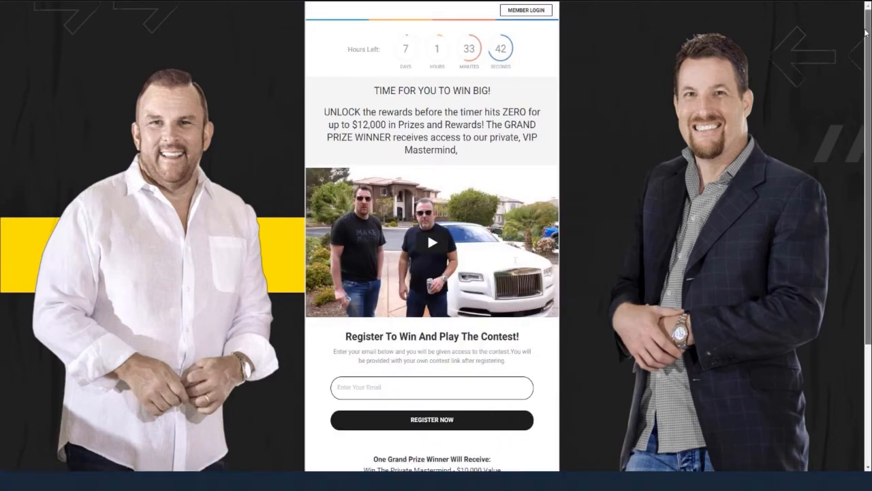
View the prizes offered in the Mastermind contest and close the list.
scroll(863, 34, down, 3)
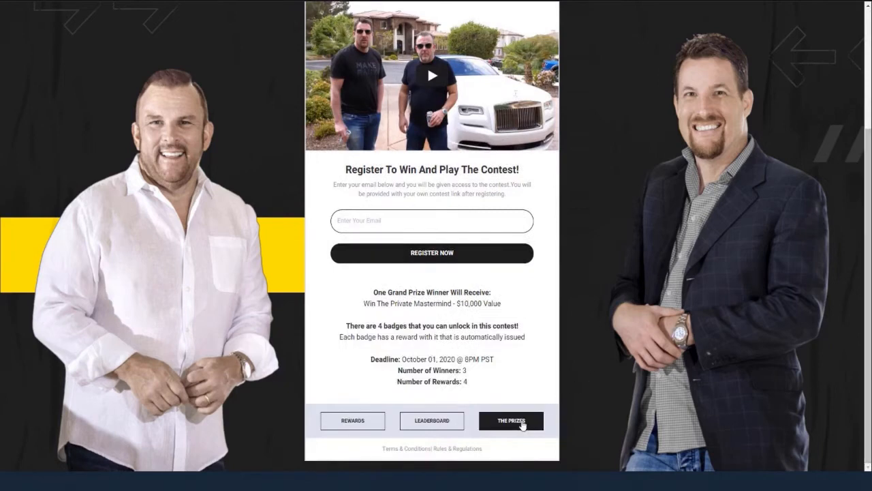
click(513, 421)
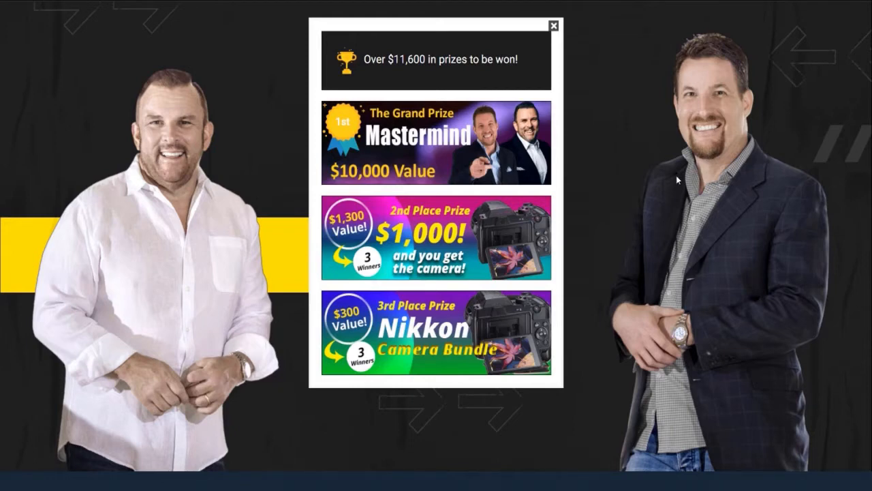
click(554, 26)
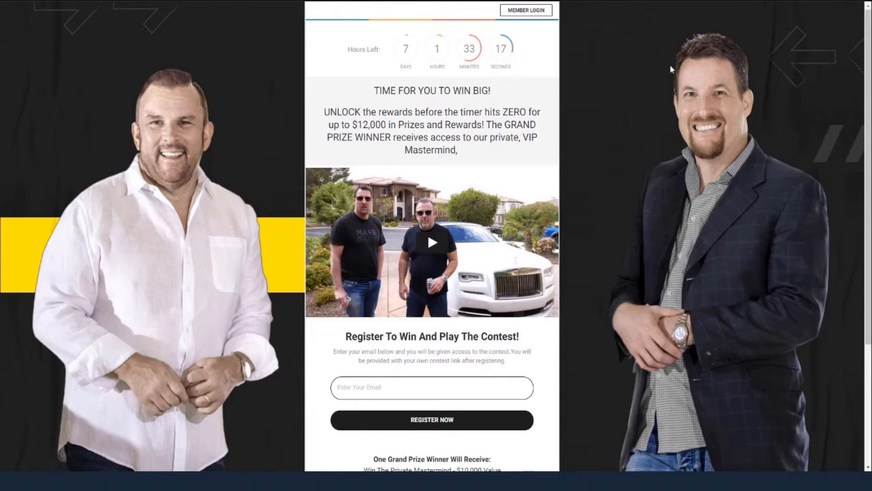
Open the member sign-in view, and check the unlockable rewards of the headphones contest before closing the list.
click(545, 10)
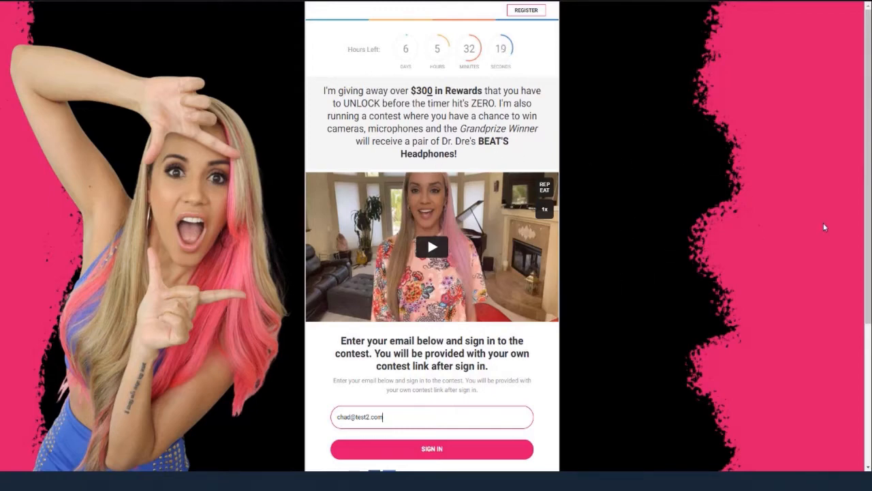
scroll(869, 169, down, 1)
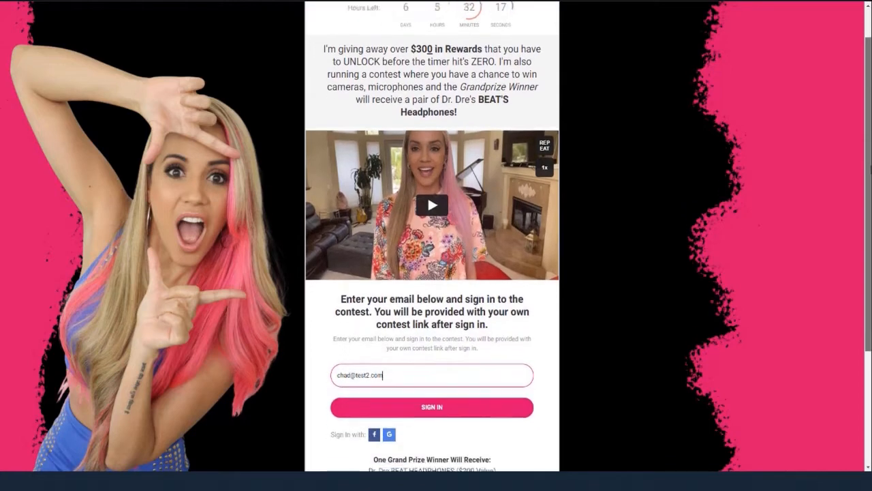
scroll(862, 205, down, 4)
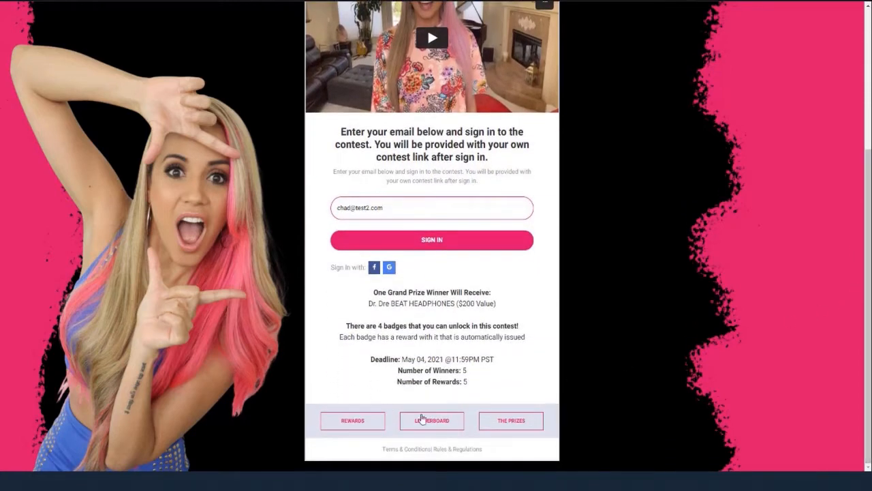
click(355, 424)
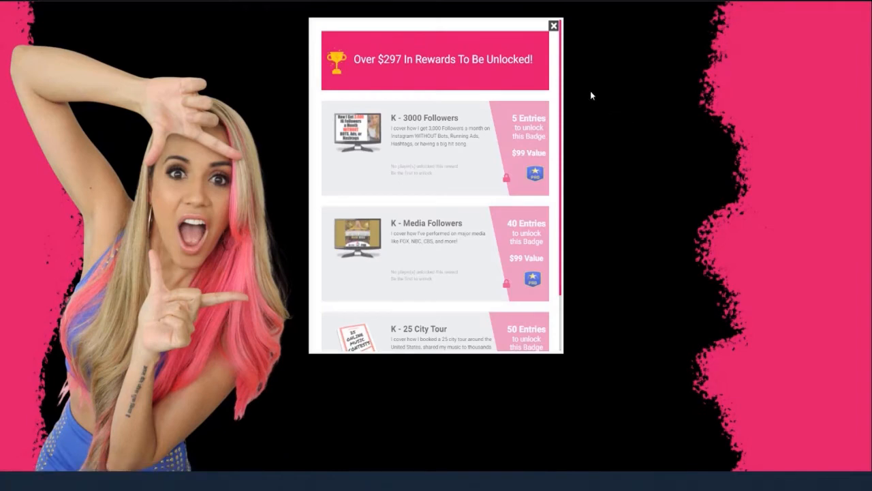
mouse_move(564, 100)
mouse_down()
mouse_move(562, 156)
mouse_move(562, 93)
mouse_up()
click(554, 26)
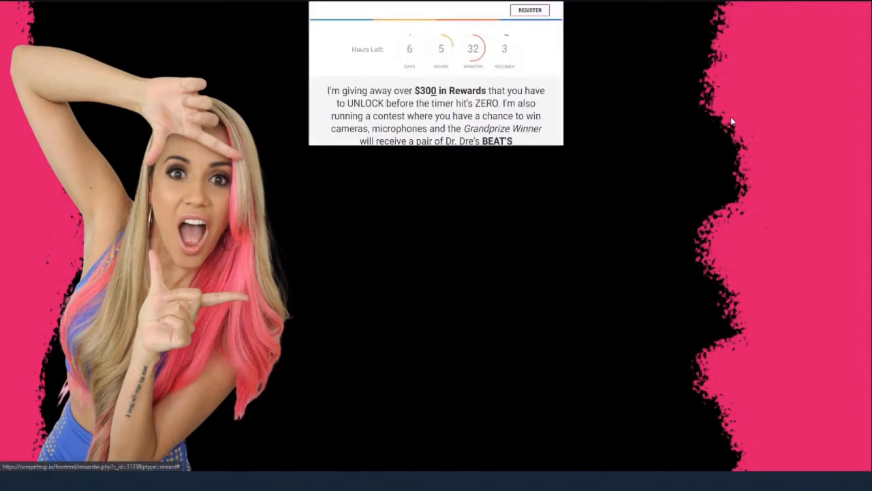
View the headphones contest's first, second and third place prizes and close the list.
scroll(869, 162, down, 3)
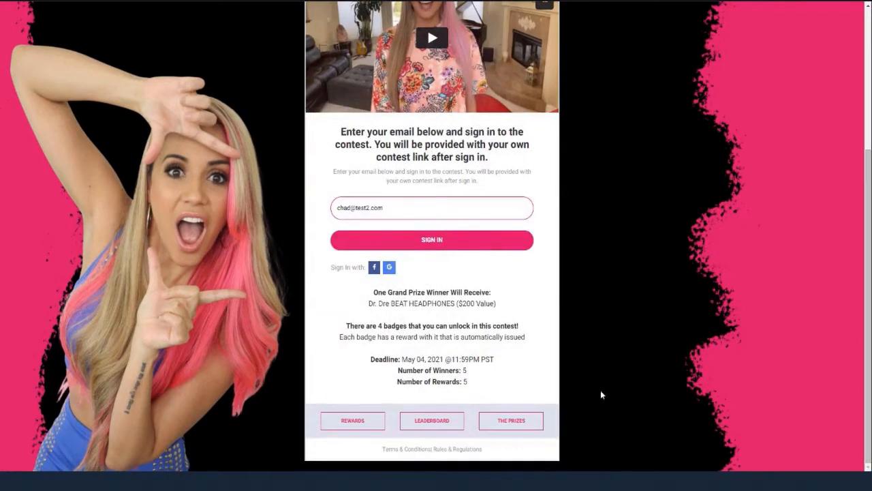
click(532, 410)
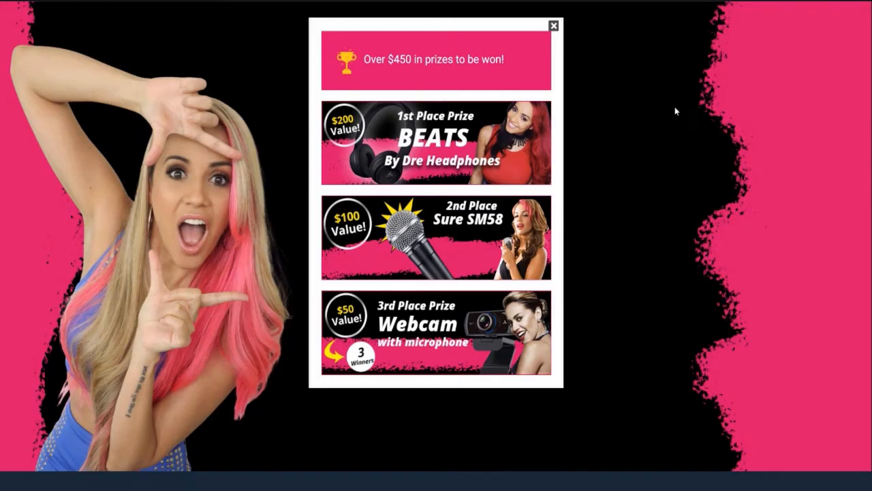
click(554, 26)
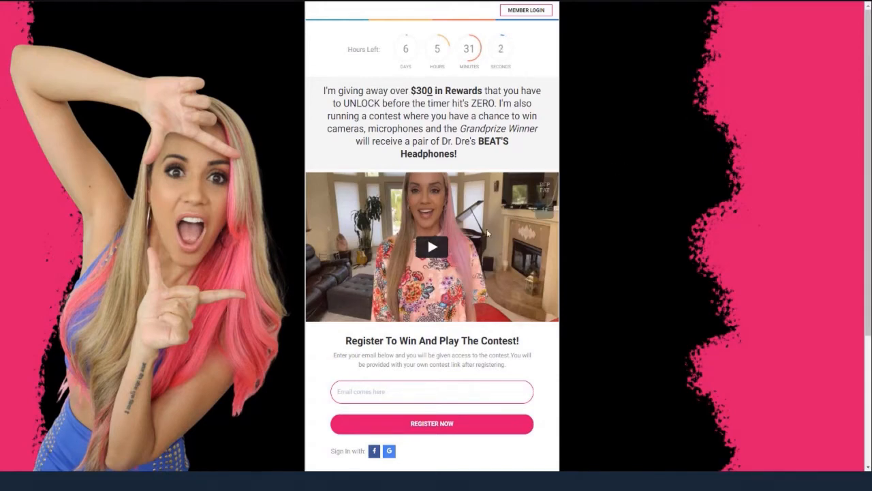
Play the contest's intro video and register for the contest with the participant's e-mail address.
click(430, 249)
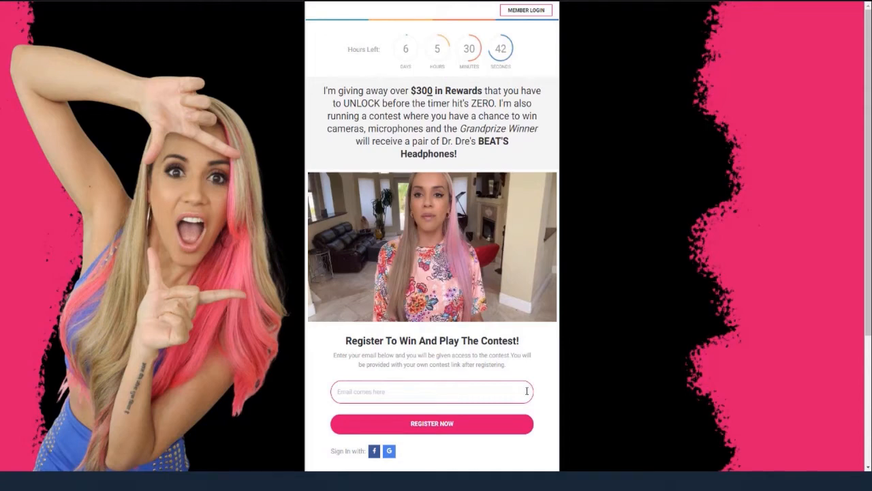
text(chad@test.com)
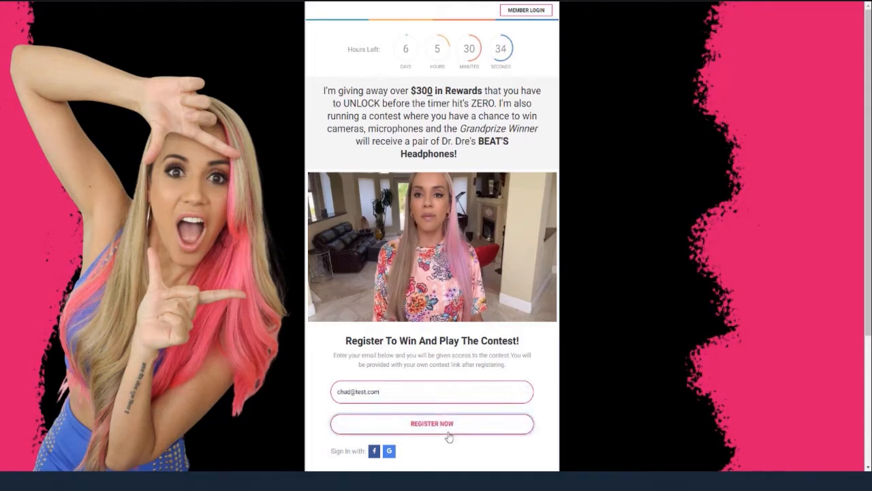
click(449, 436)
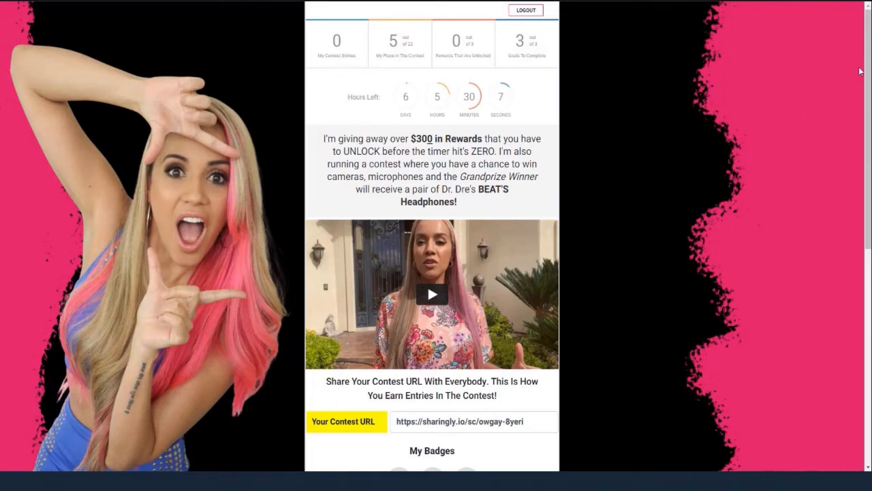
Select the participant's personal contest URL on the player page and examine the badges and goals below it.
scroll(870, 73, down, 2)
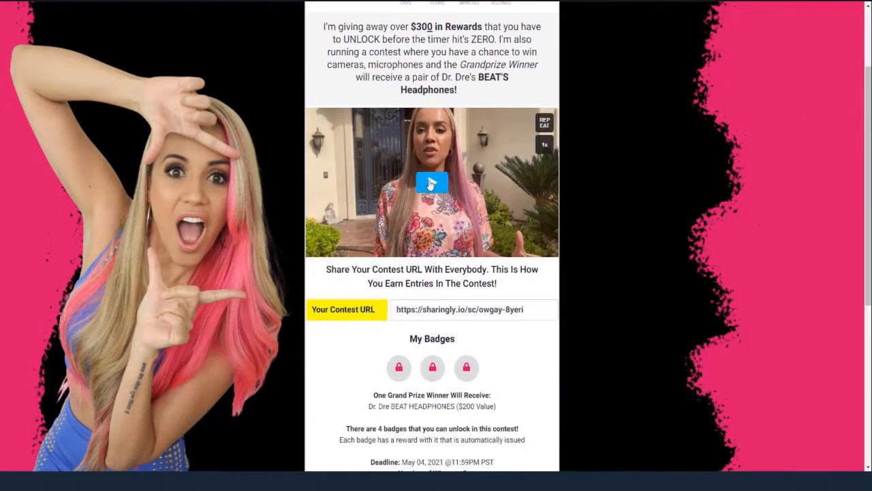
scroll(852, 143, down, 1)
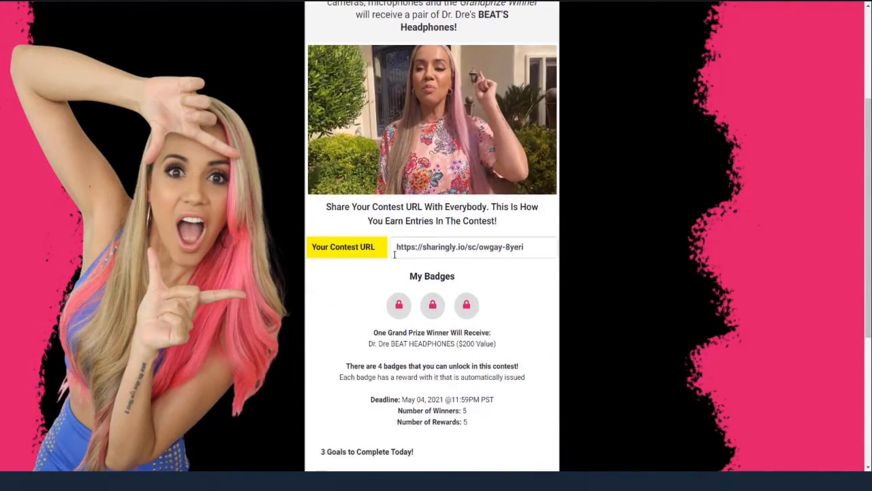
click(399, 247)
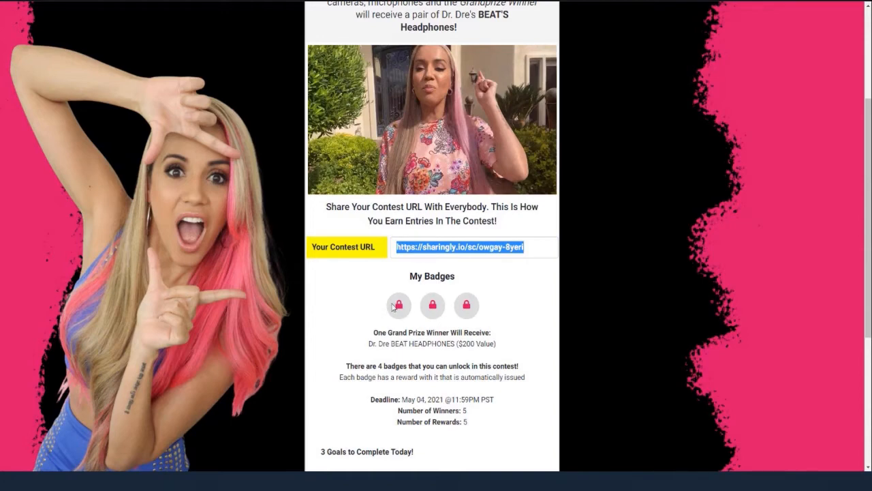
drag(868, 205, 867, 288)
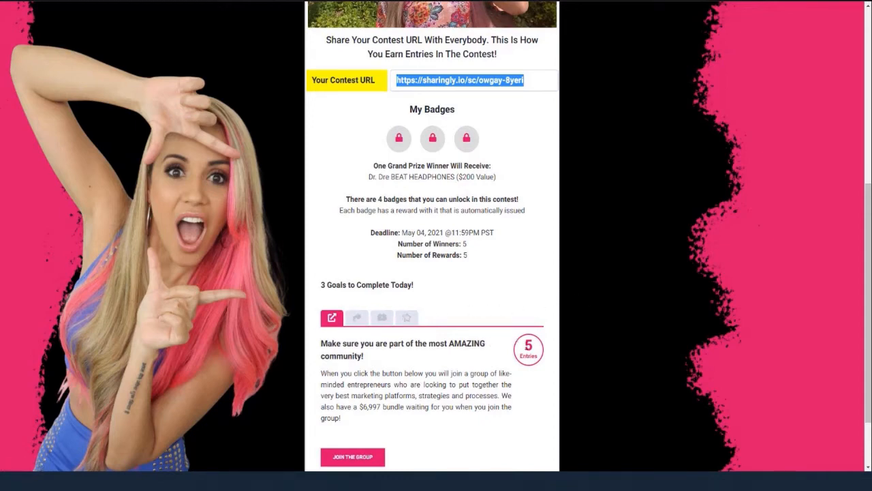
drag(529, 84, 390, 80)
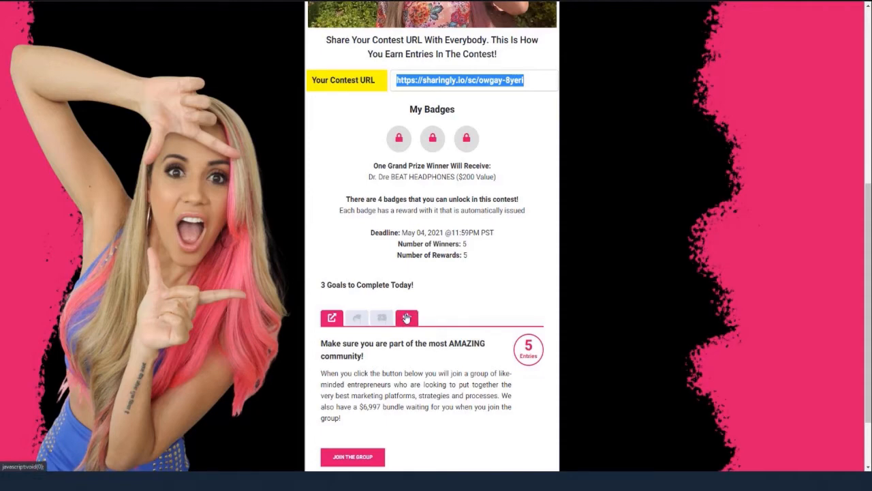
Look through the contest's goals, and view the leaderboard before closing it.
click(382, 319)
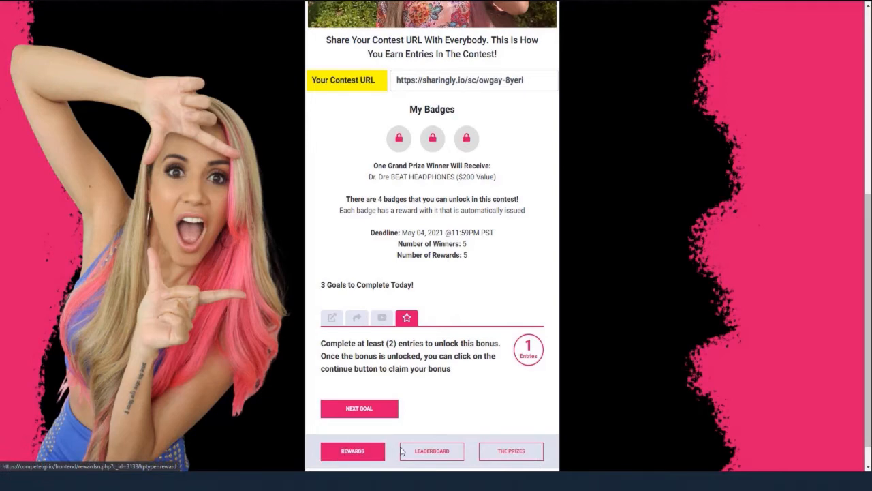
click(426, 451)
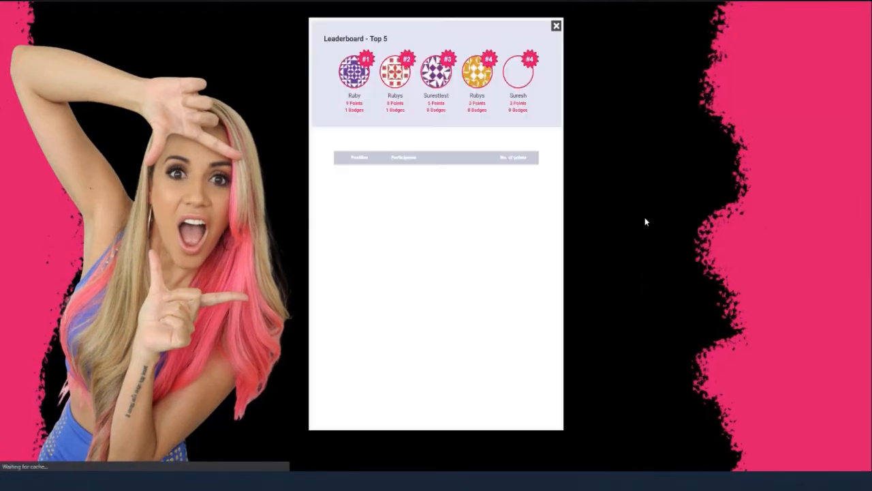
click(555, 28)
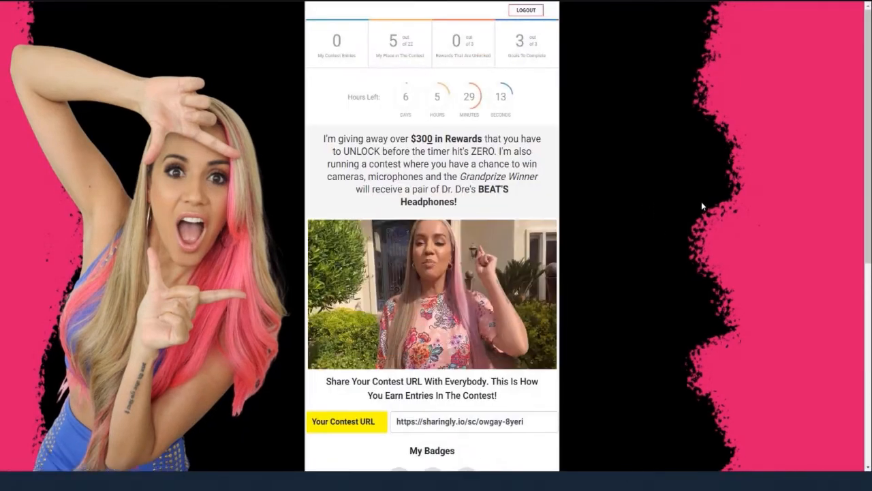
Look over the player page once more and log out of the contest.
scroll(865, 156, down, 3)
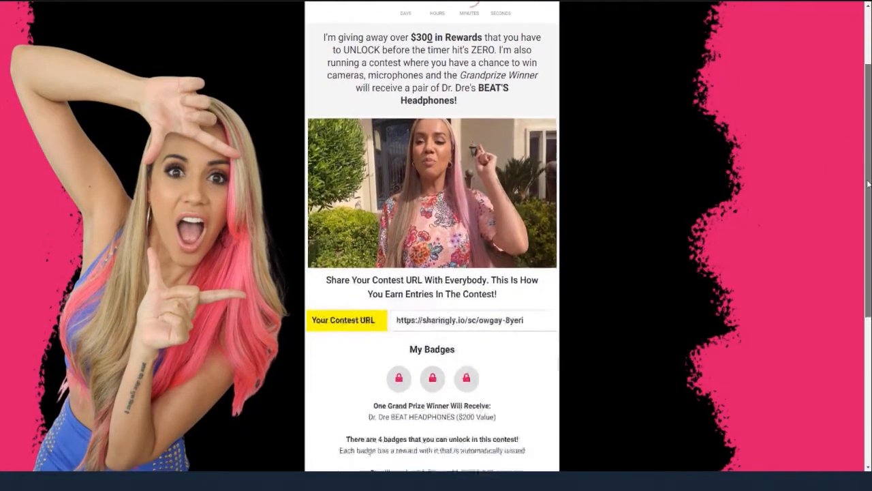
scroll(859, 192, up, 3)
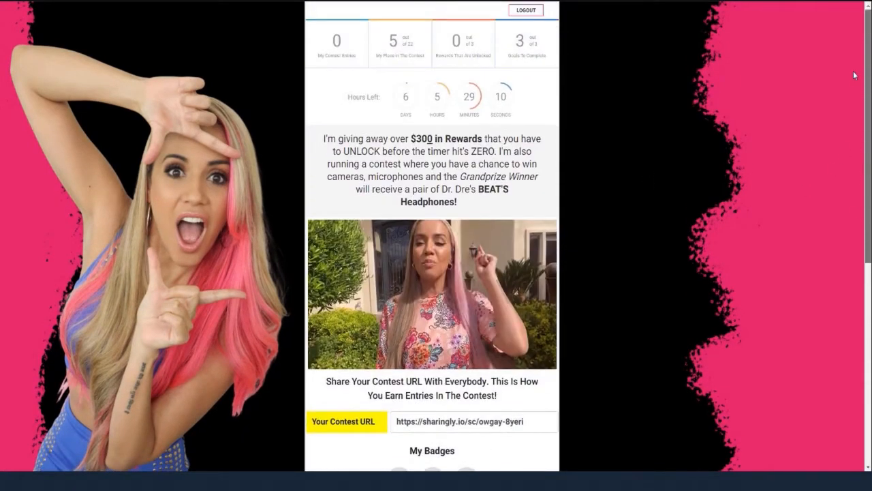
click(526, 11)
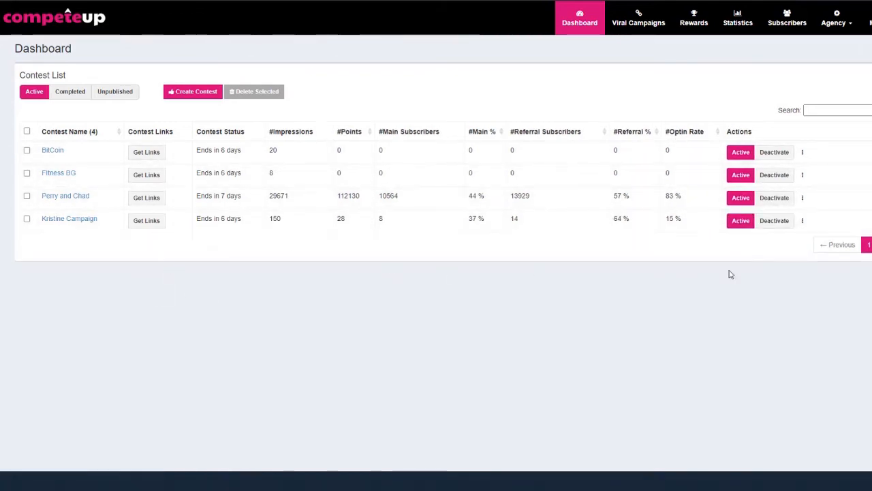
Open the last contest in the dashboard's contest list for editing and show its duration settings.
click(802, 220)
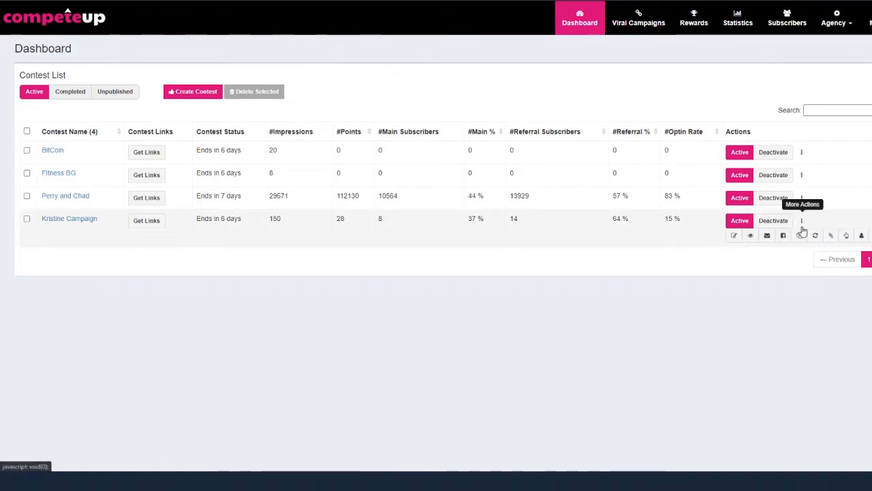
click(734, 235)
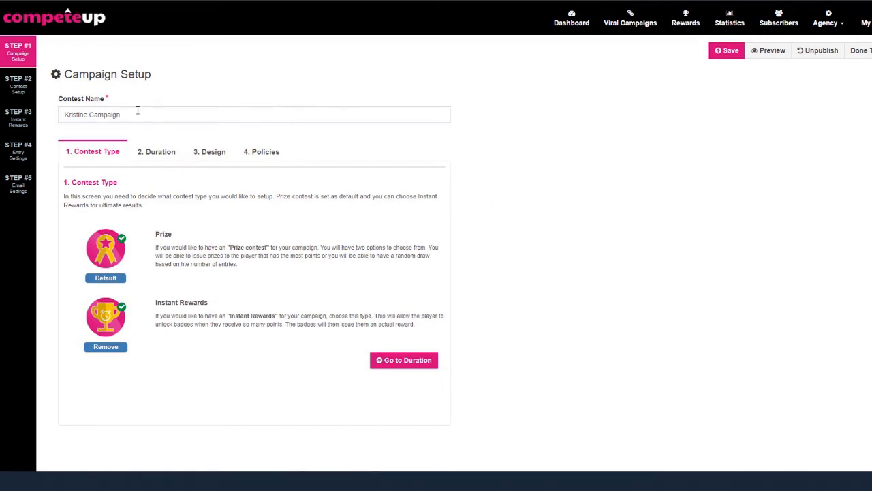
drag(138, 113, 32, 114)
click(614, 113)
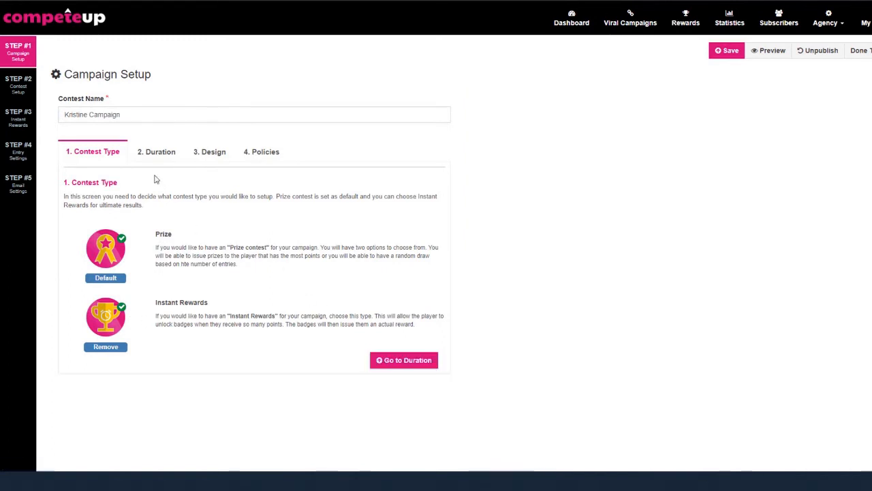
click(154, 150)
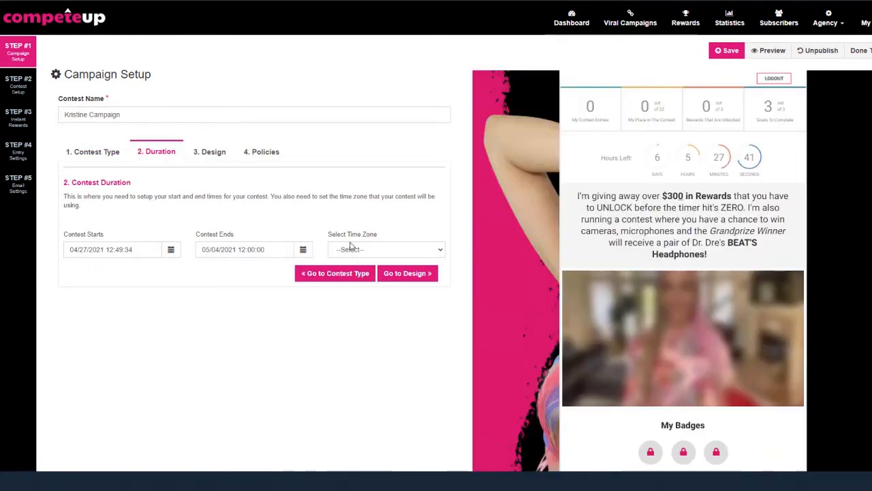
Show the campaign's design settings and highlight the contest headline and contest description texts.
click(212, 151)
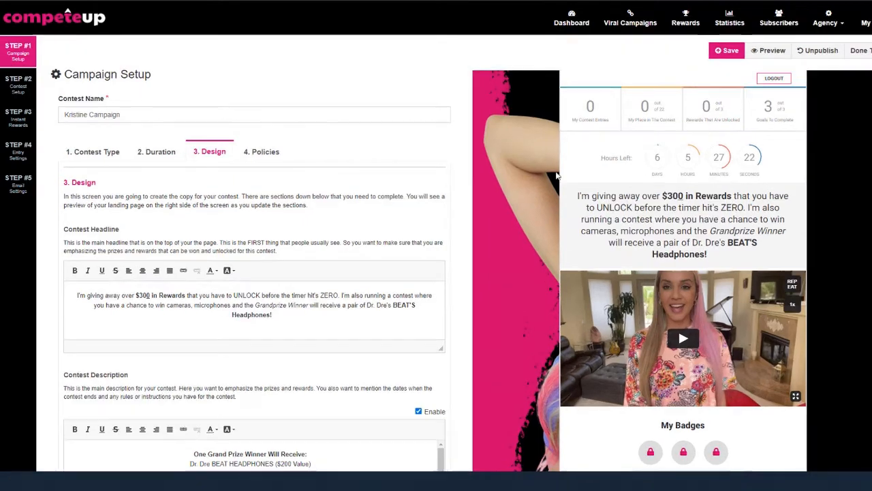
click(205, 306)
drag(217, 310, 72, 293)
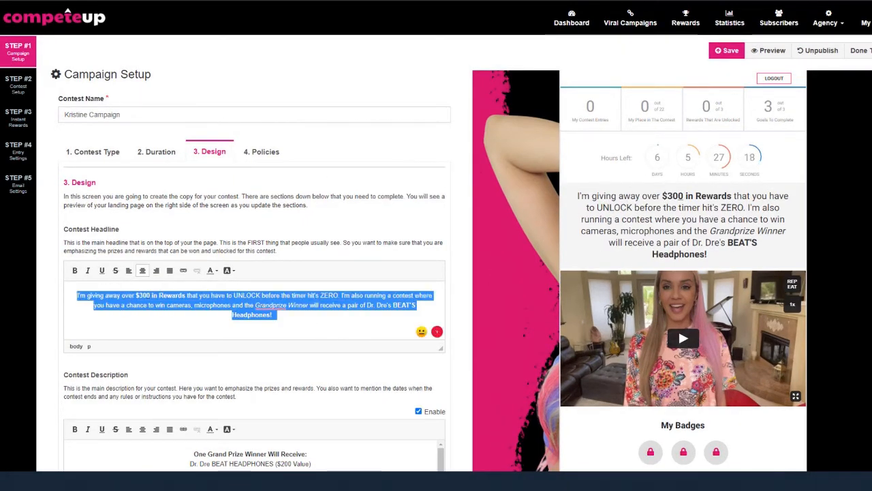
click(451, 142)
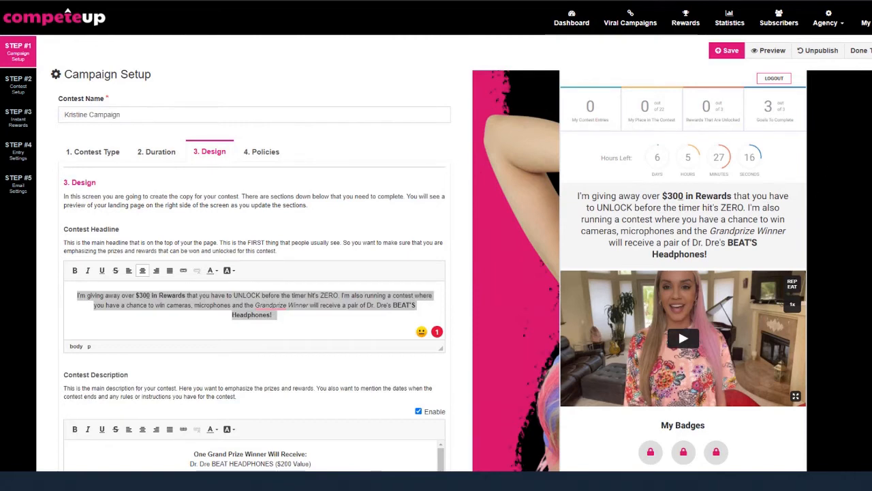
scroll(300, 273, down, 5)
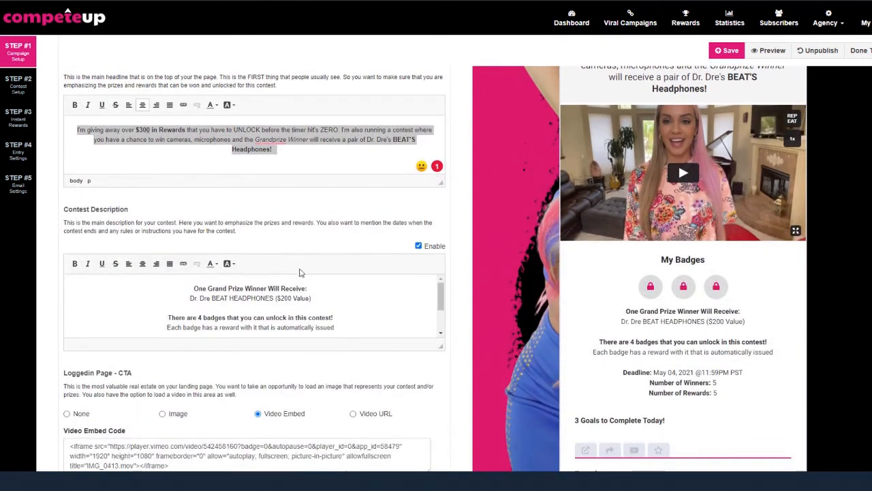
drag(192, 288, 440, 334)
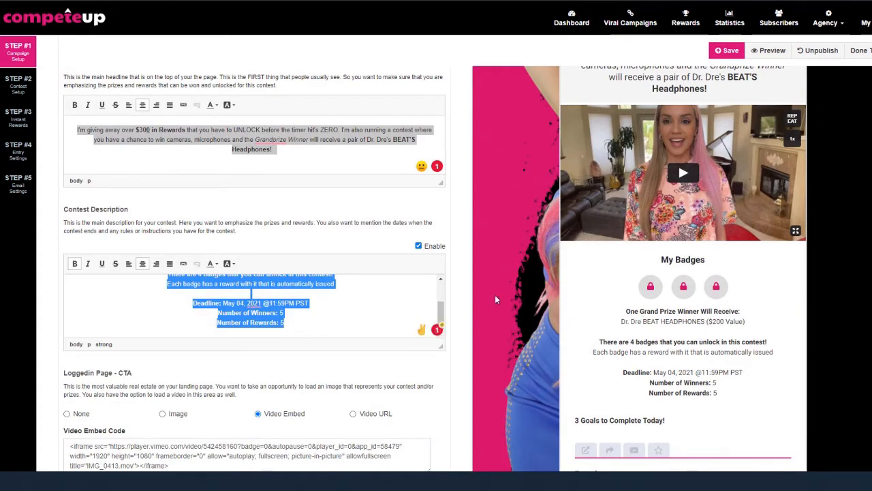
Examine the video embed settings of the logged-in page CTA and signup page CTA, comparing them with the landing page preview.
scroll(366, 222, down, 5)
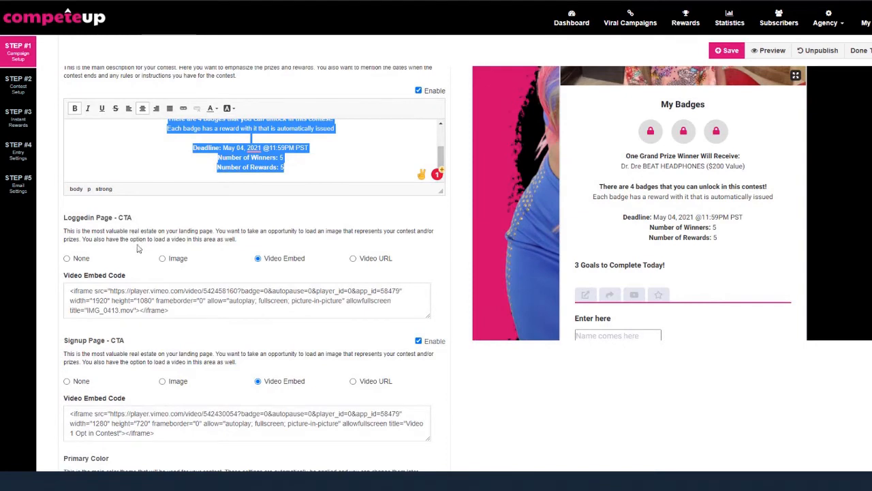
drag(134, 219, 62, 225)
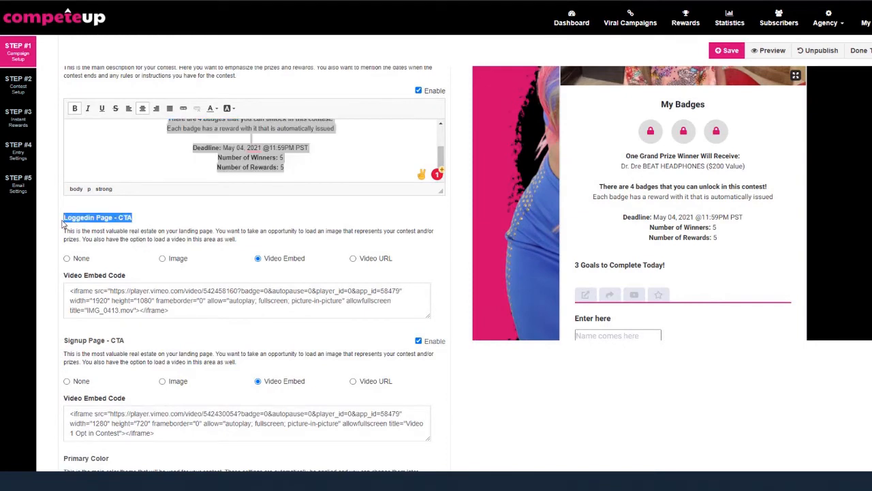
click(159, 220)
scroll(641, 273, up, 3)
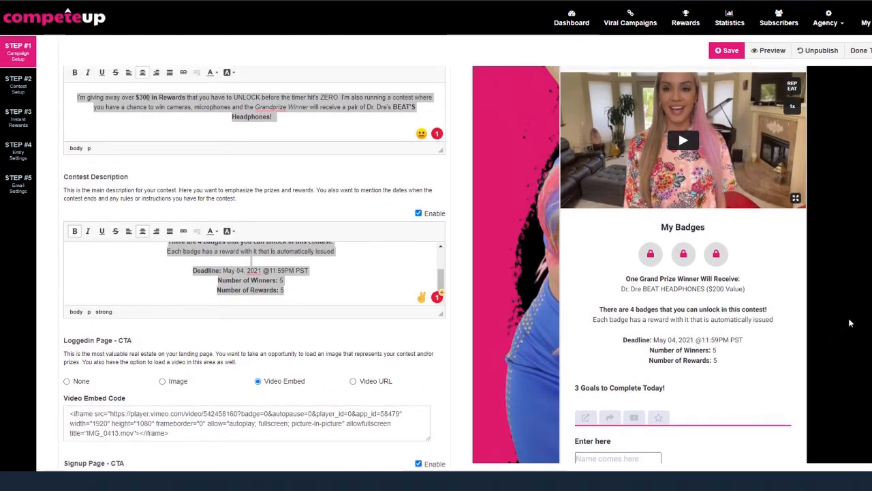
scroll(100, 387, down, 2)
scroll(84, 332, down, 3)
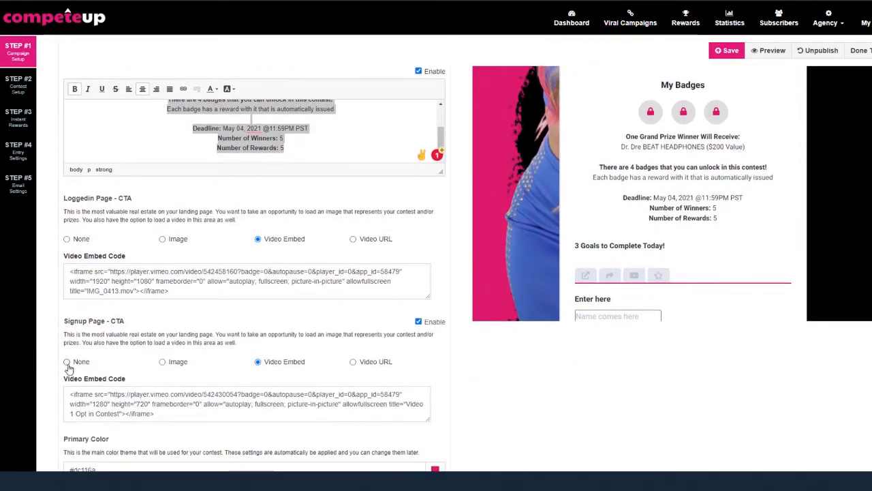
drag(170, 411, 49, 397)
scroll(709, 259, up, 8)
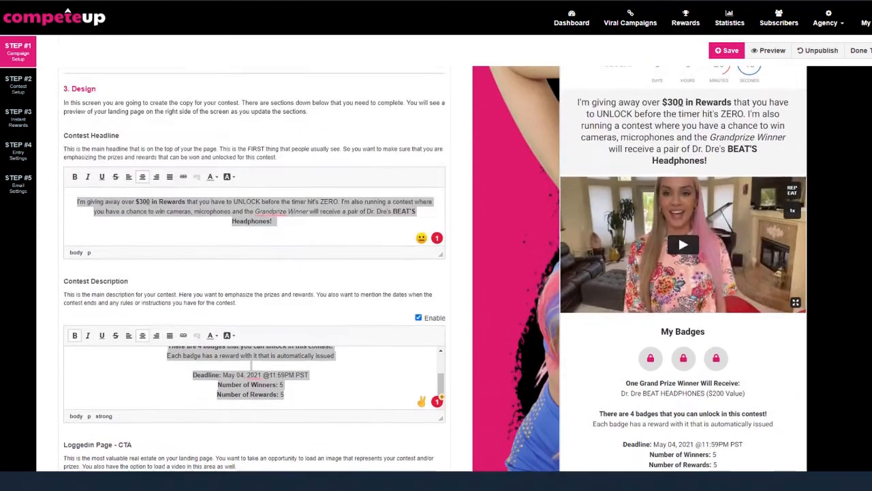
scroll(681, 341, down, 8)
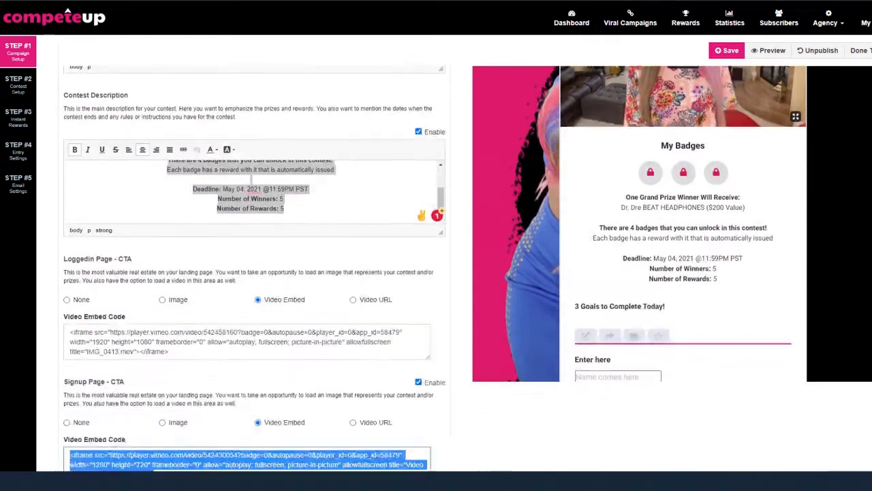
click(681, 402)
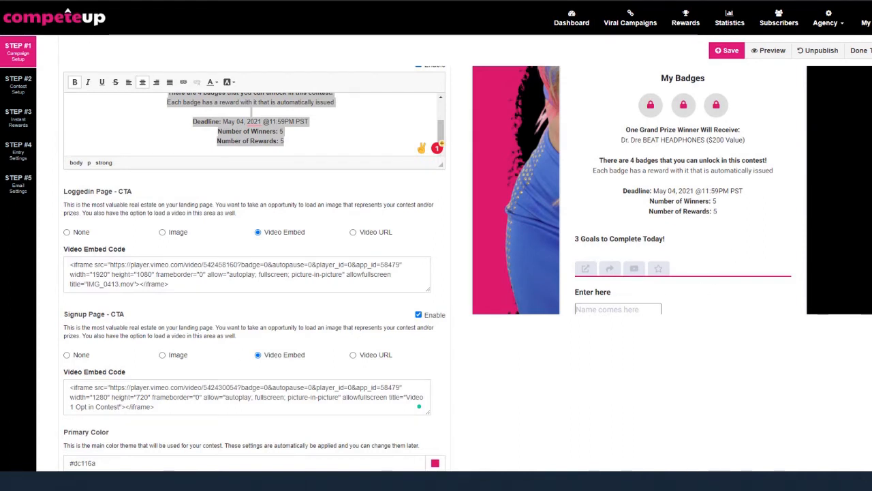
Highlight the primary color value and look over the background image, color and size settings.
scroll(450, 273, down, 3)
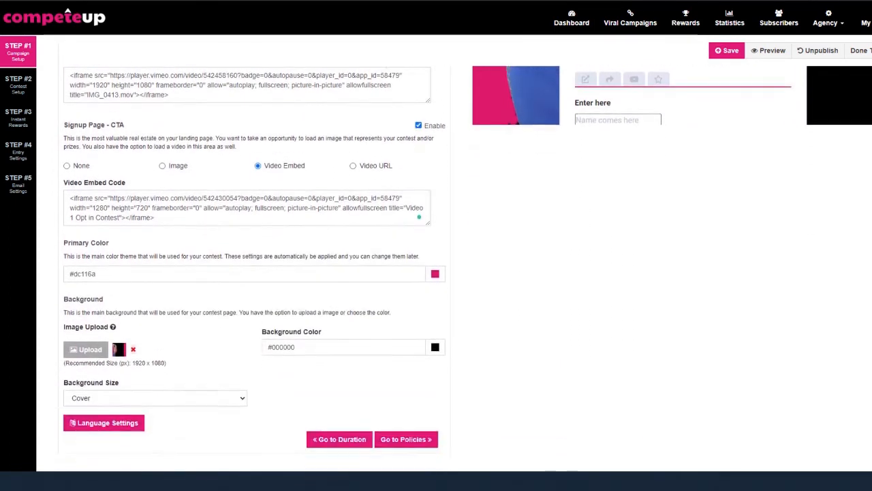
drag(111, 279, 58, 285)
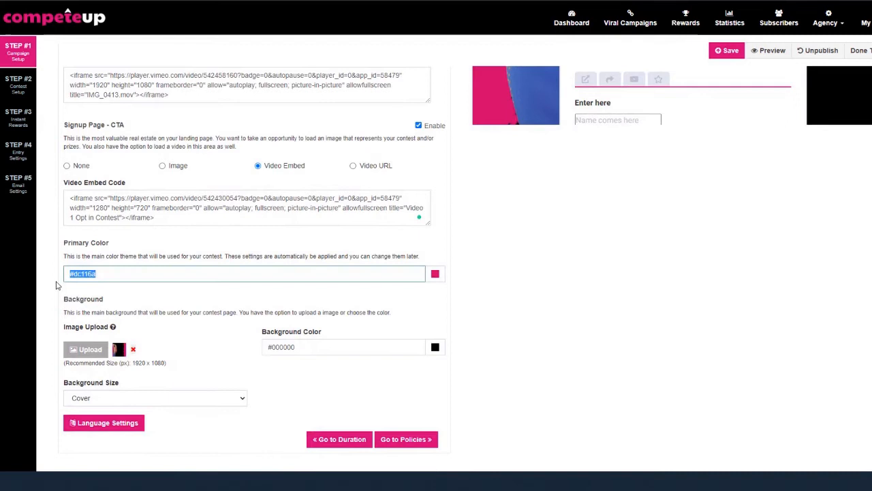
click(589, 313)
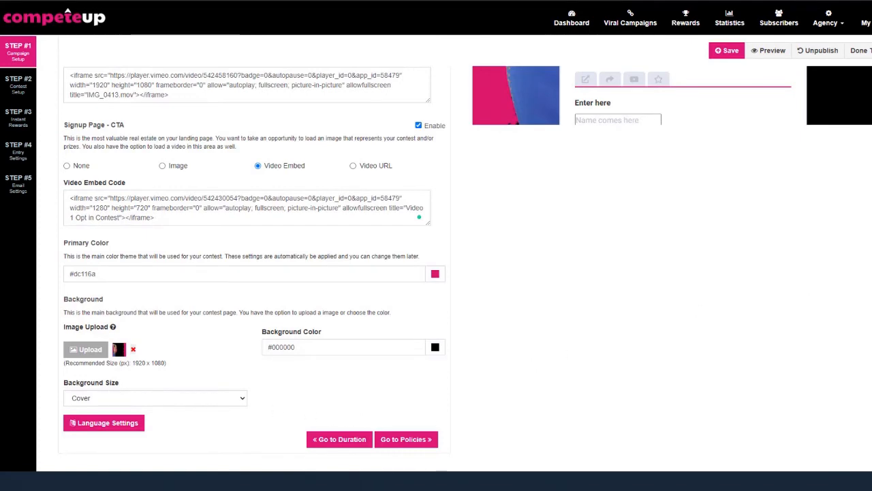
scroll(293, 111, up, 8)
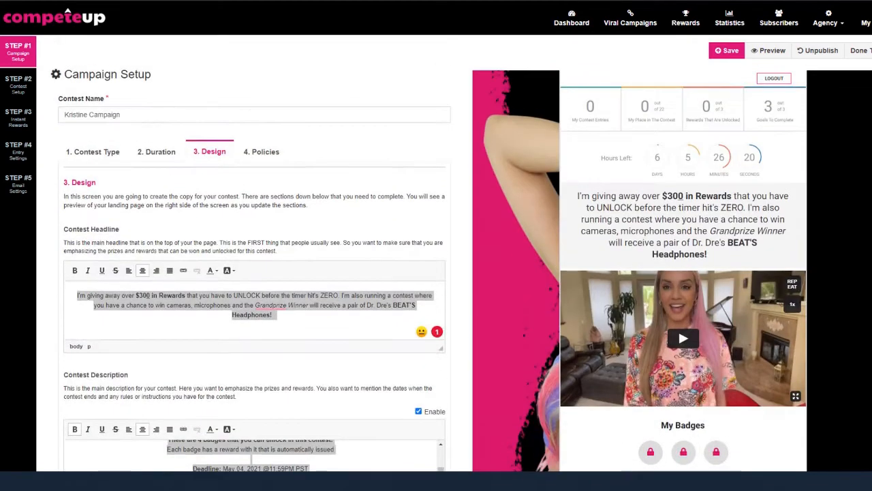
Show the campaign's policies and review IP blocking, the terms and conditions, and the rules and regulations.
click(266, 152)
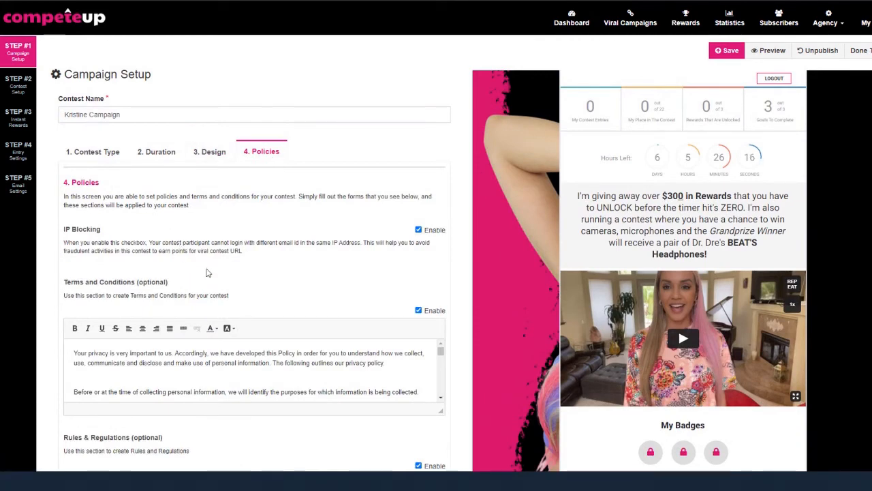
scroll(436, 273, down, 3)
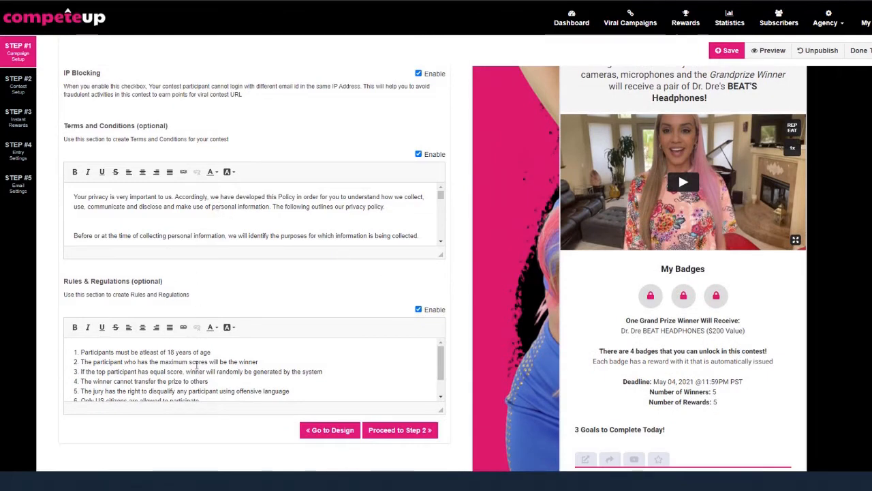
scroll(532, 126, up, 3)
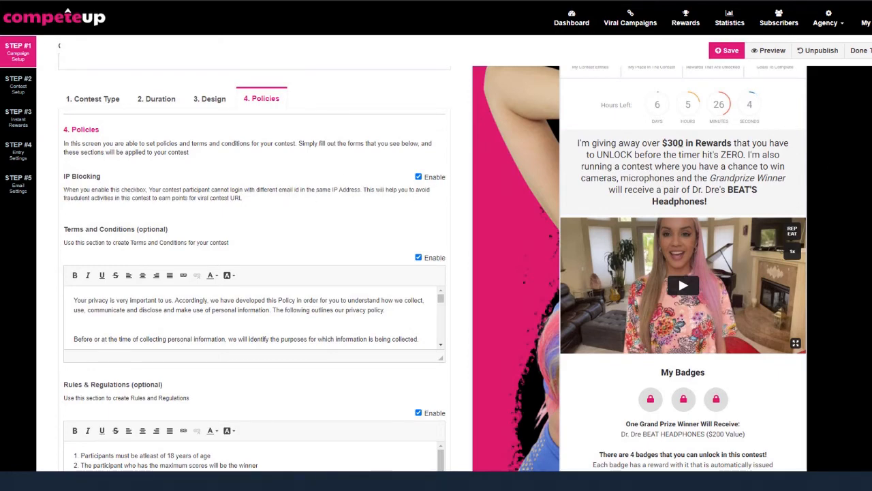
scroll(251, 118, up, 1)
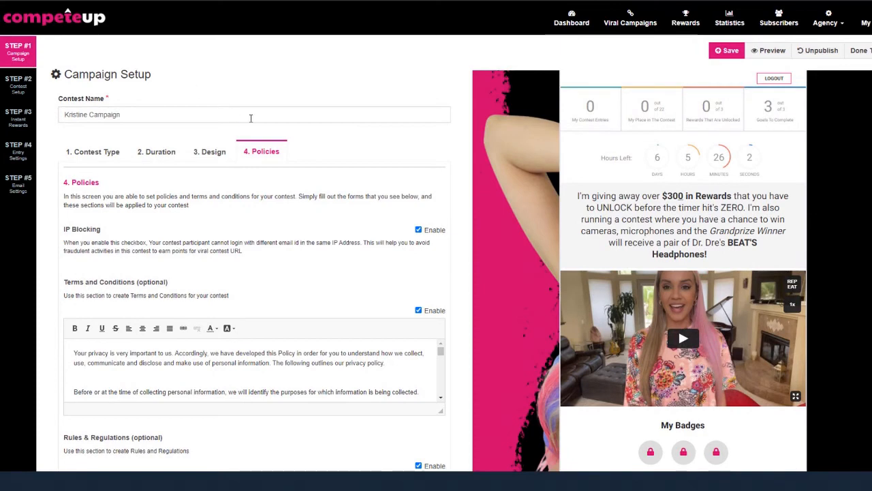
Open the overall contest setup, and view the prizes on the public contest page.
click(19, 83)
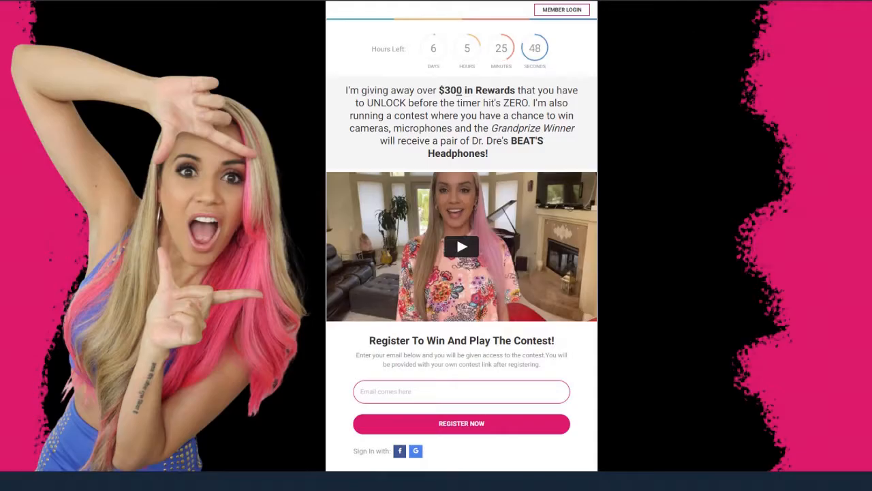
scroll(645, 462, down, 3)
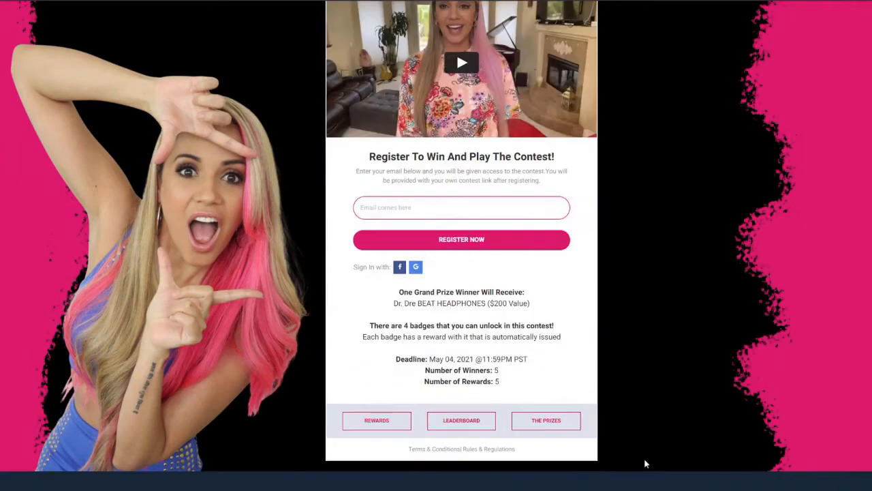
click(553, 420)
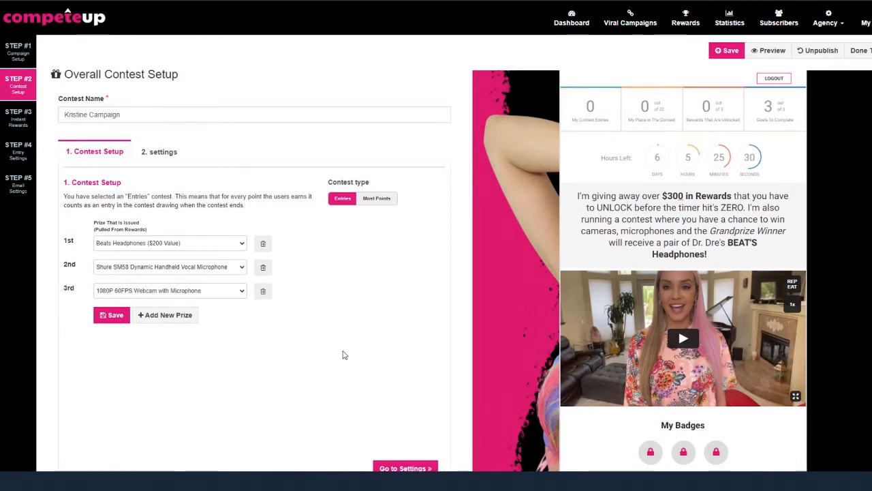
Add a fourth contest prize, show the rewards available for it, and delete that prize.
click(165, 315)
click(239, 315)
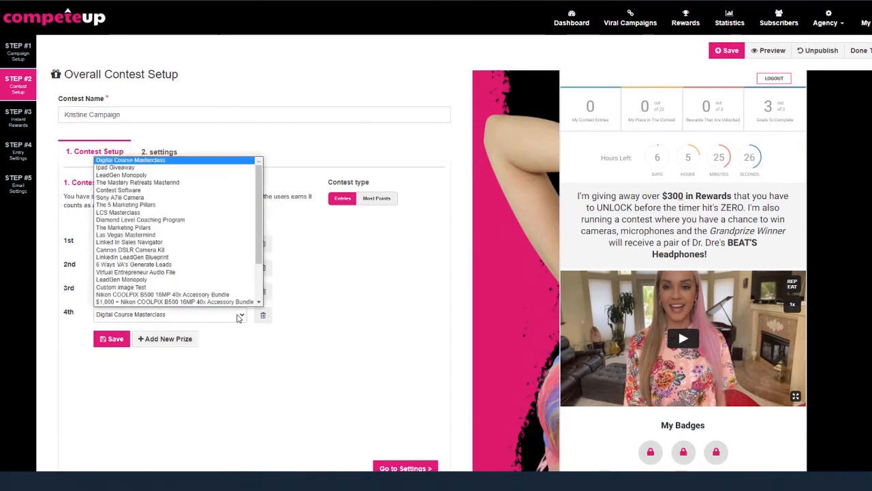
click(261, 393)
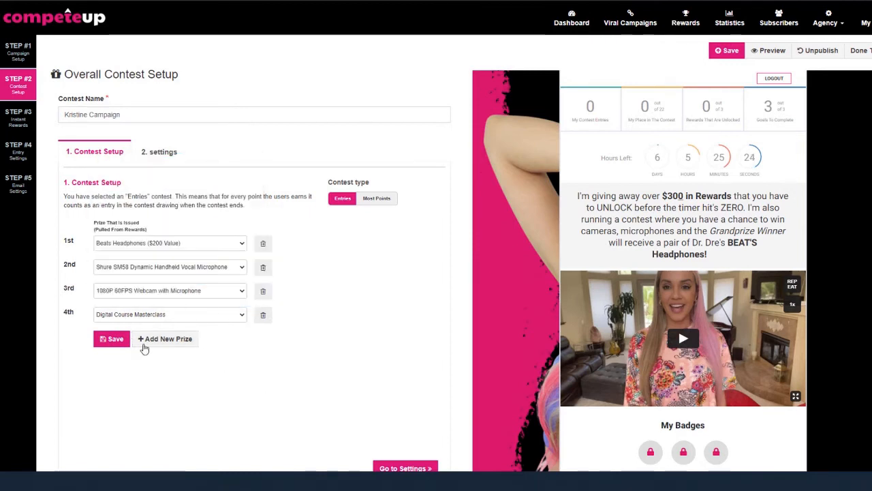
click(259, 321)
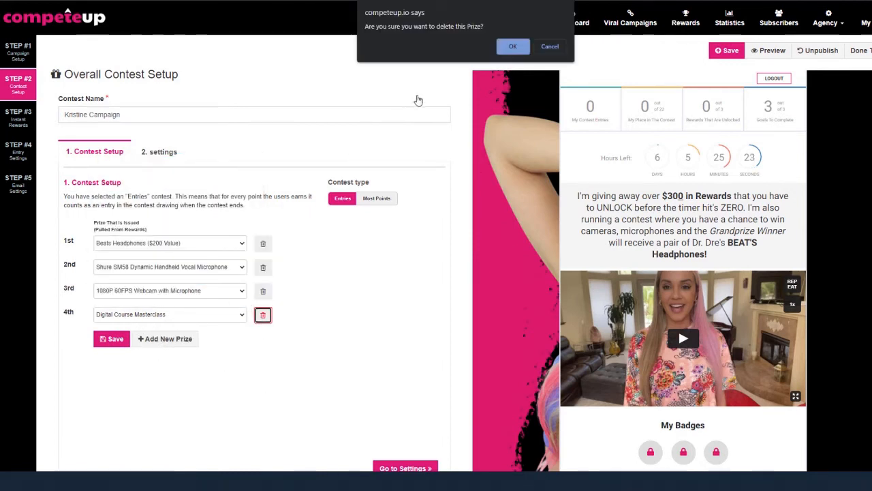
click(510, 45)
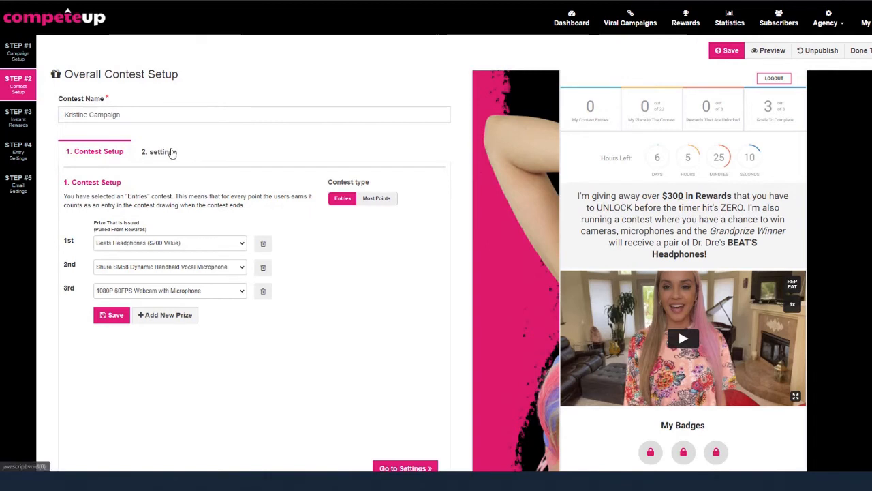
Show the contest's ribbon text setting, and open the instant rewards setup.
click(172, 152)
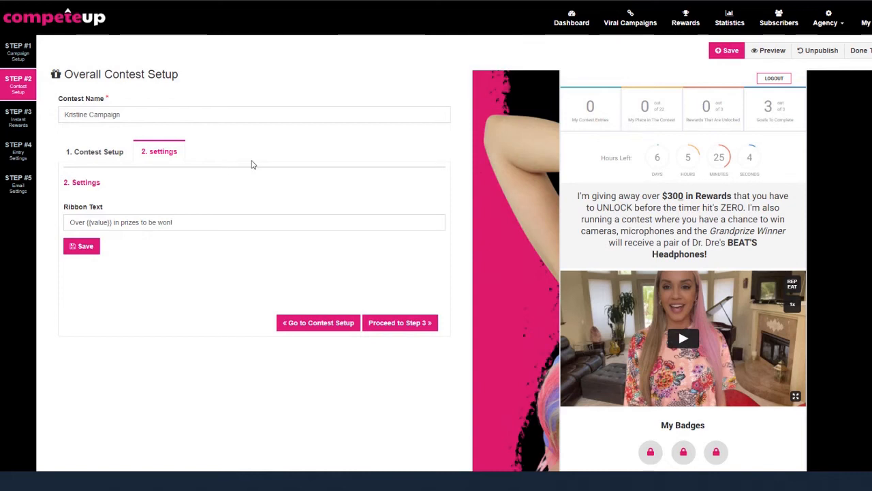
click(19, 117)
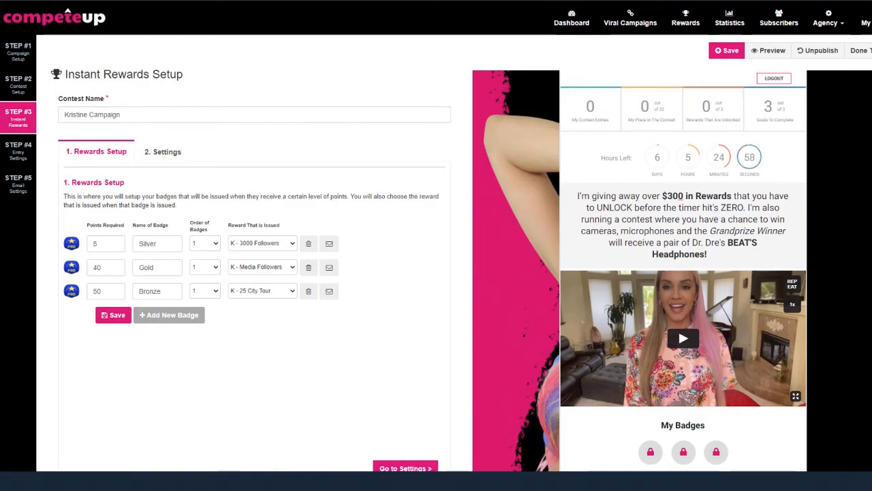
Close the prize list on the public contest page and look through the rewards participants can unlock.
click(564, 1)
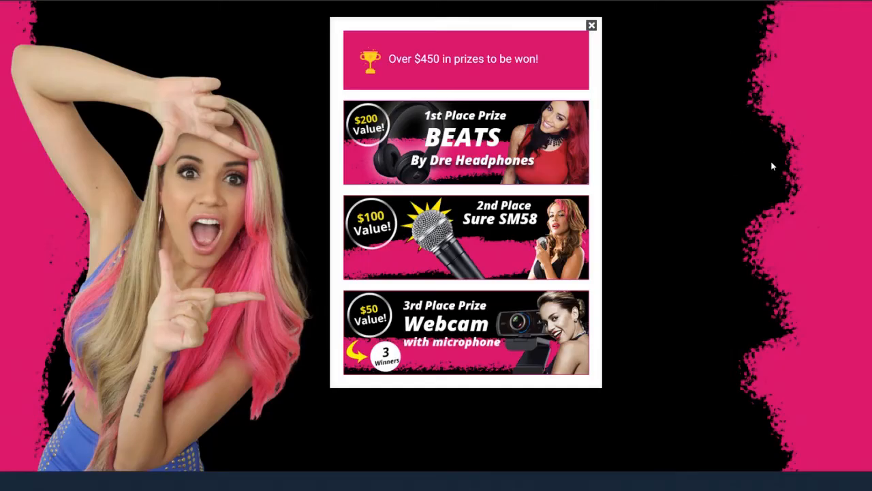
click(590, 27)
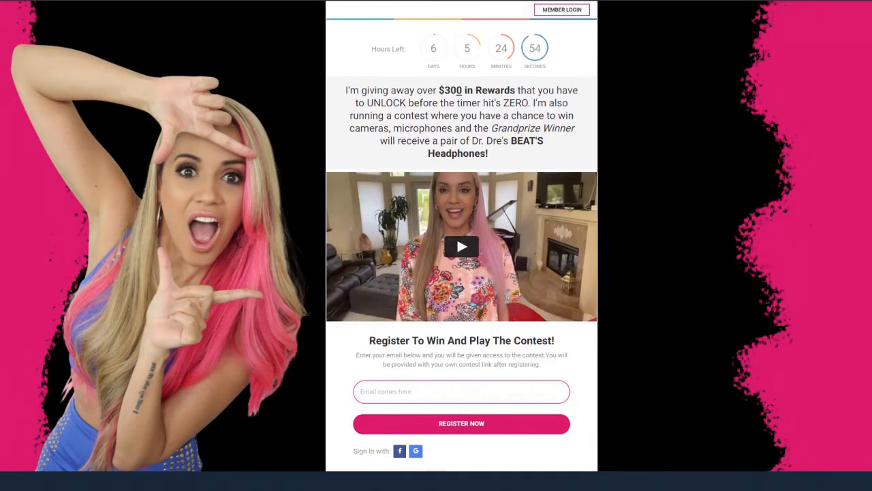
scroll(761, 346, down, 3)
click(377, 420)
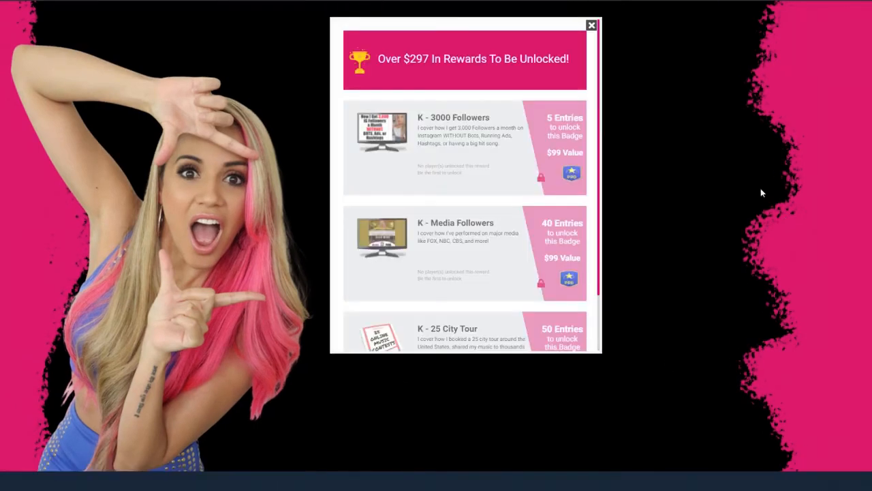
scroll(600, 124, down, 2)
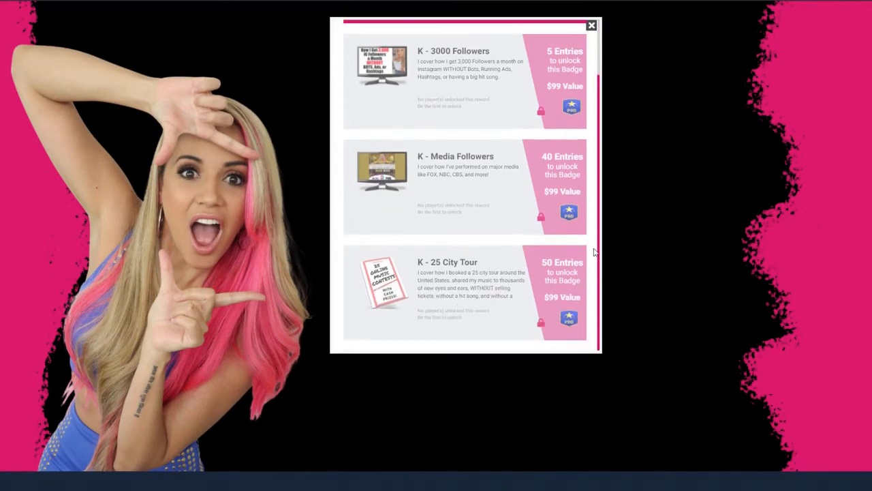
scroll(606, 119, up, 2)
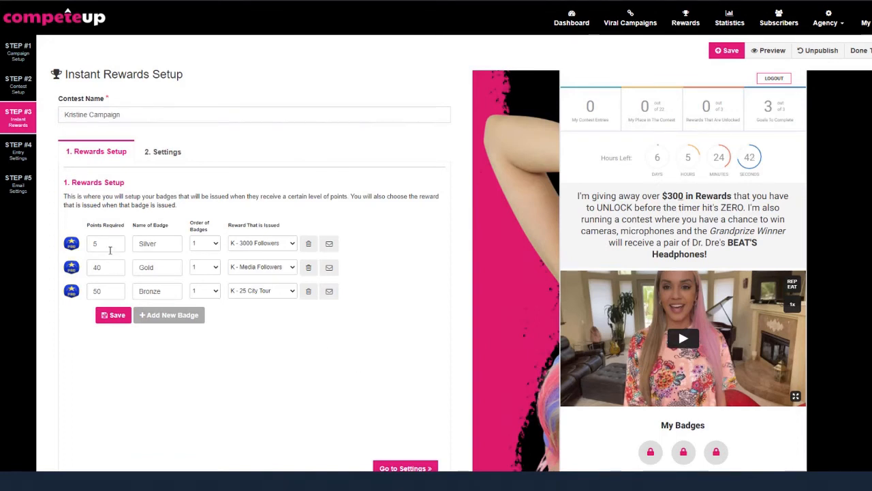
Highlight the points required for the Silver badge in the rewards setup and deselect the value.
double_click(93, 245)
click(184, 408)
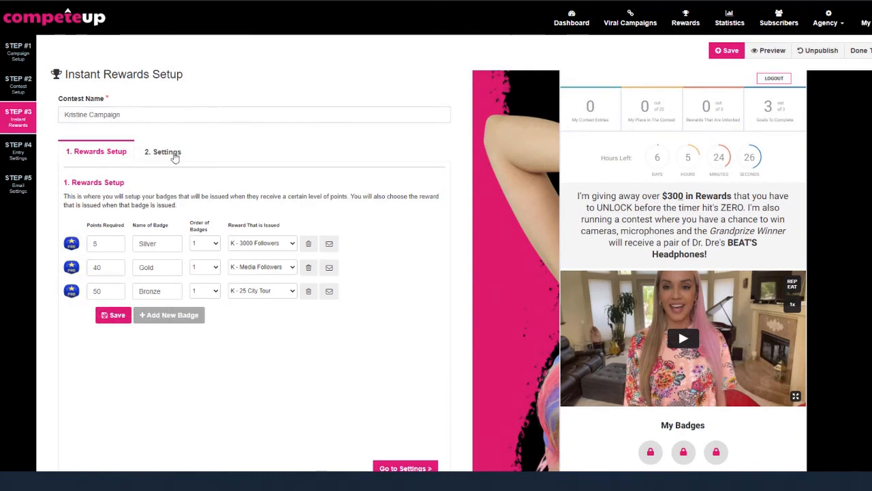
Show the instant rewards ribbon text setting, and open the entry settings with the Sign-In section collapsed.
click(171, 152)
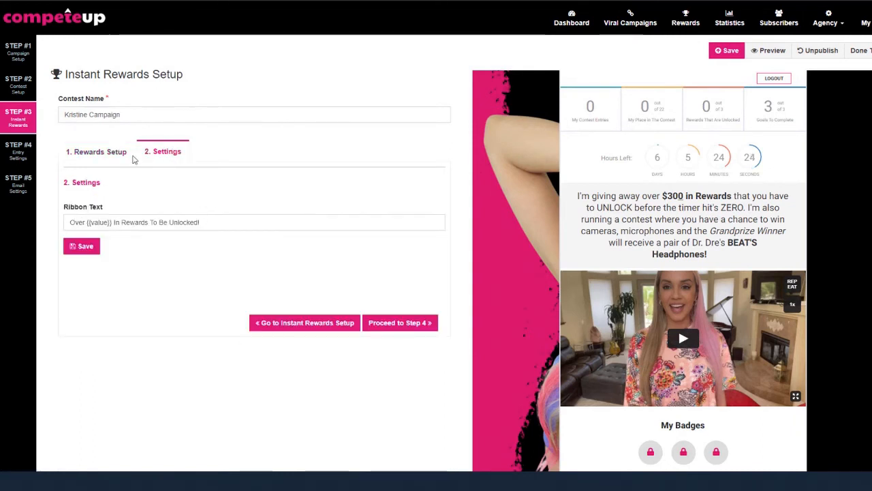
click(120, 154)
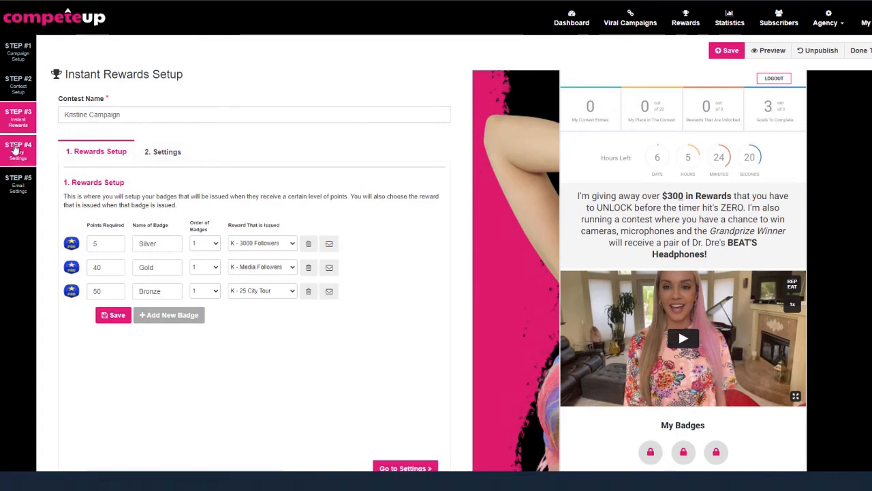
click(19, 151)
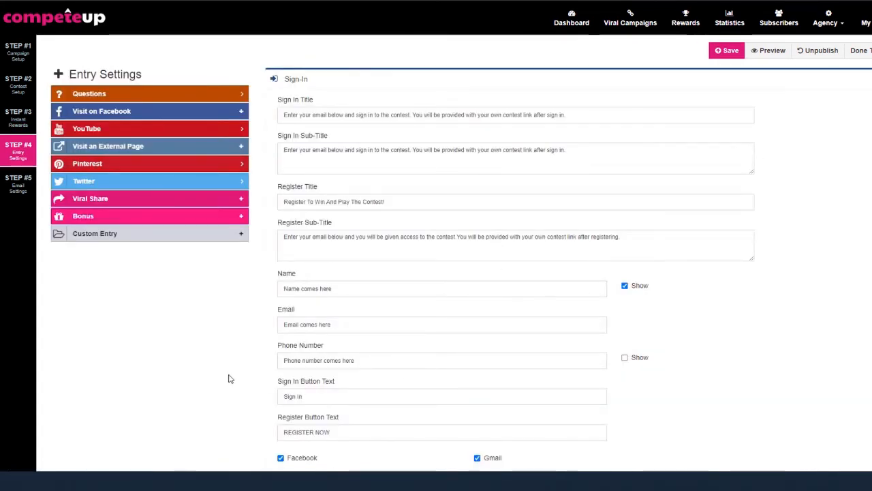
click(303, 80)
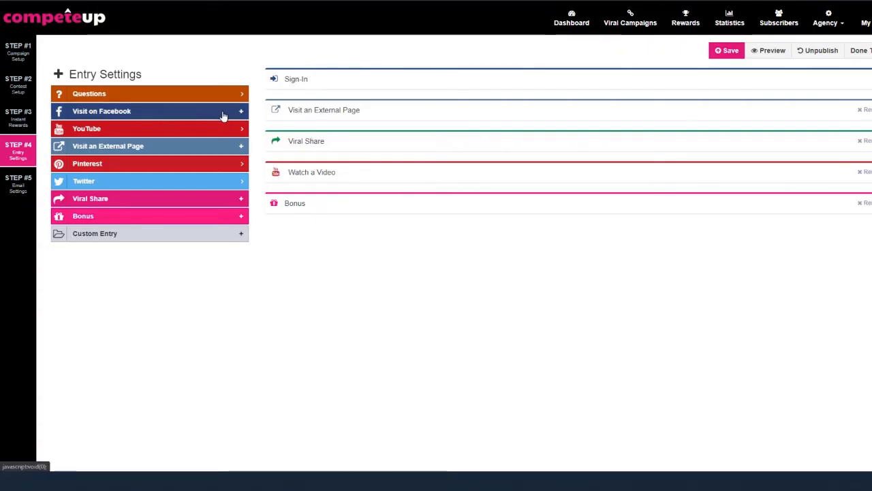
Add a Visit on Facebook entry, highlight its title, description and number of entries it is worth, and remove the entry.
click(182, 116)
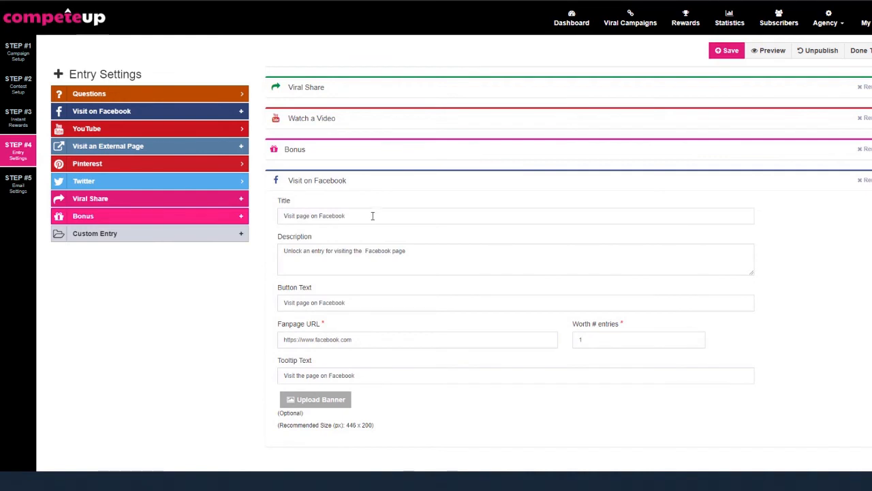
drag(373, 216, 258, 222)
click(392, 266)
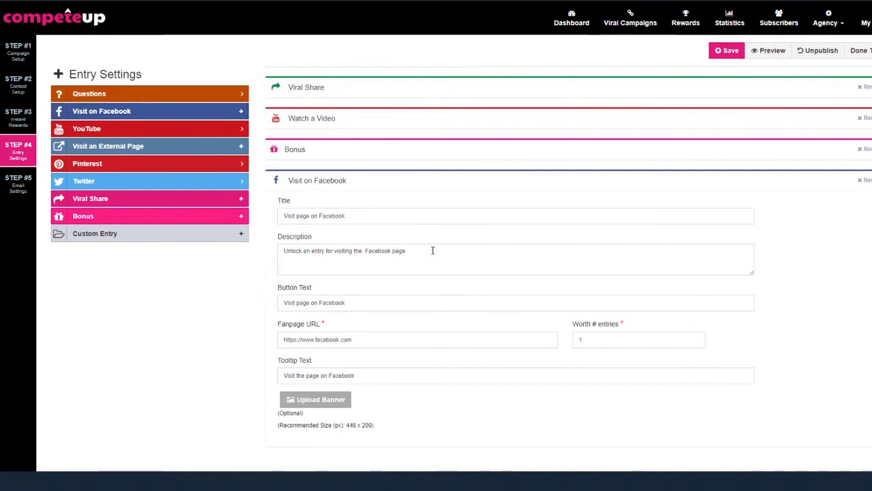
drag(432, 250, 248, 268)
click(226, 325)
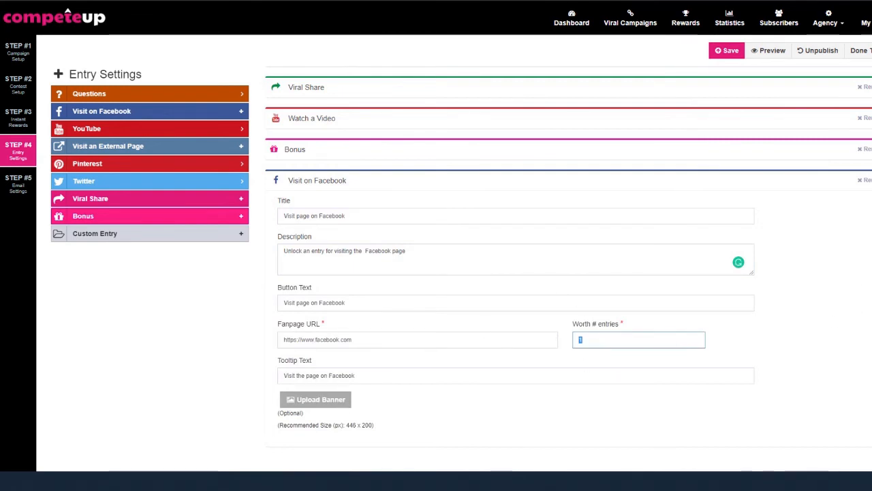
click(864, 180)
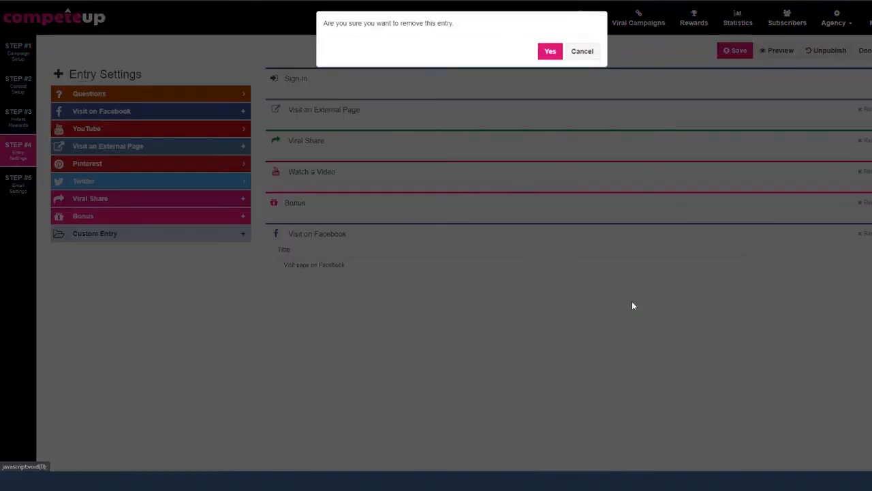
click(555, 56)
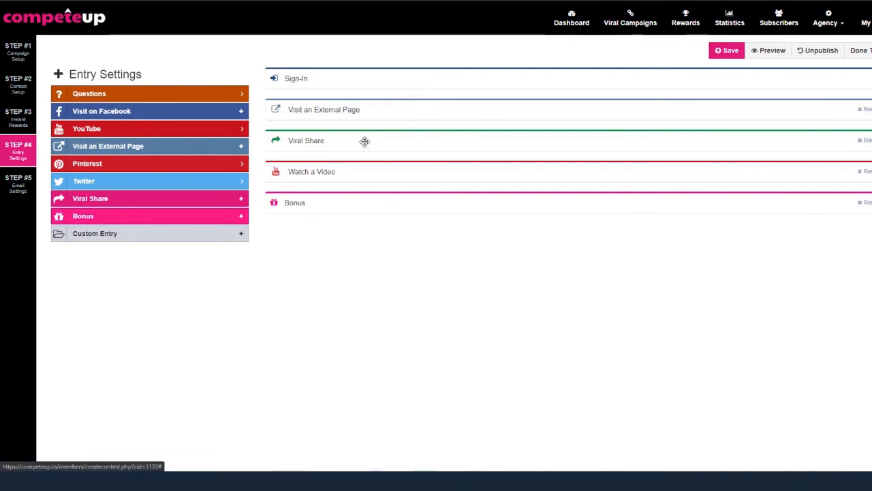
Open the campaign's email settings and look through the Registered and Referral Signup notification emails.
click(22, 194)
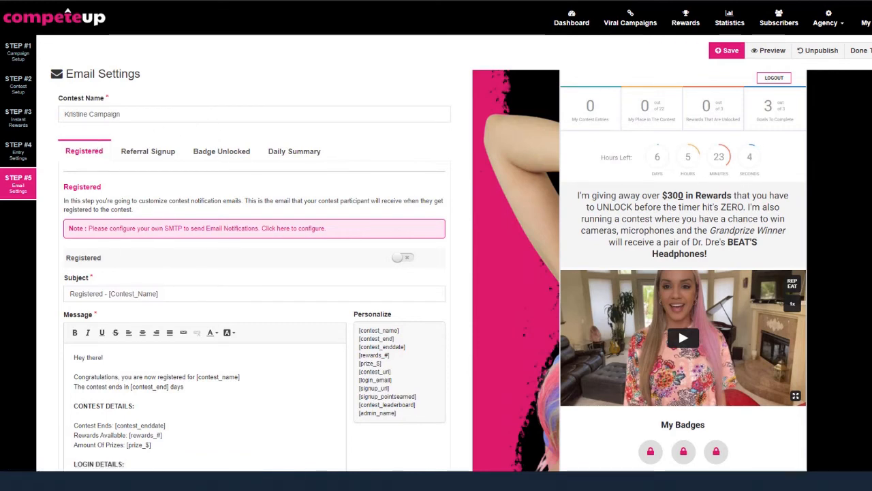
scroll(447, 229, down, 3)
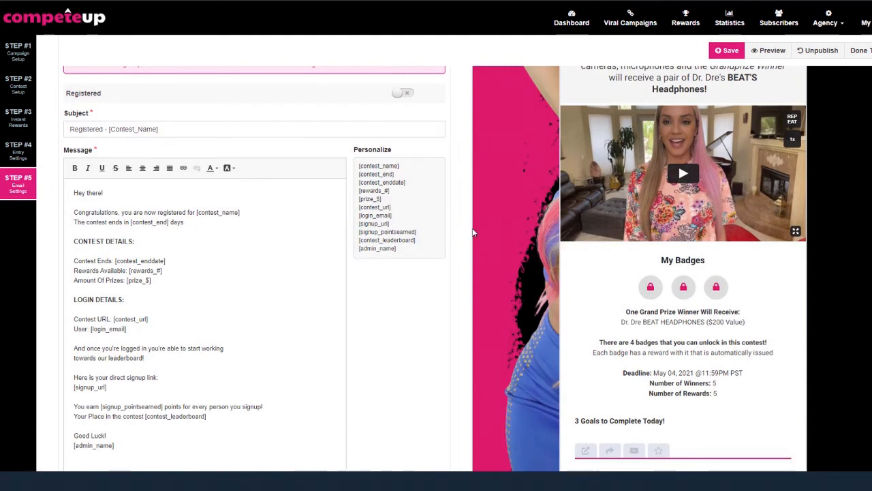
scroll(473, 233, up, 3)
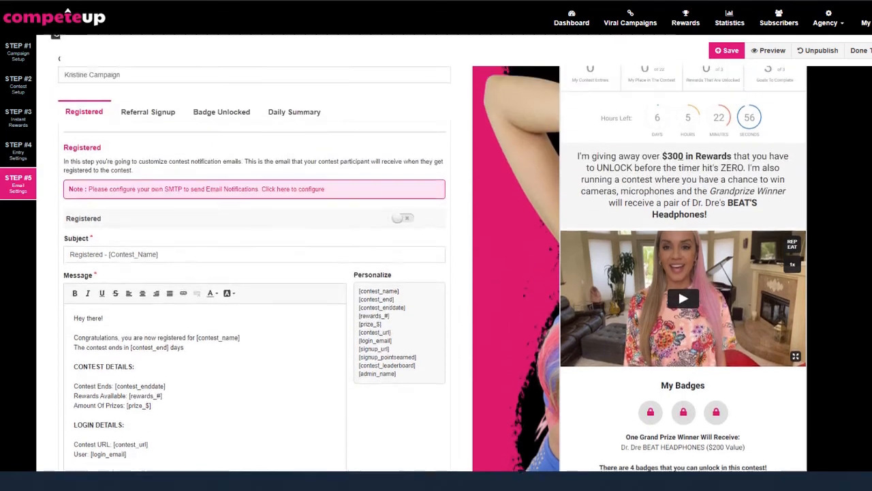
click(160, 113)
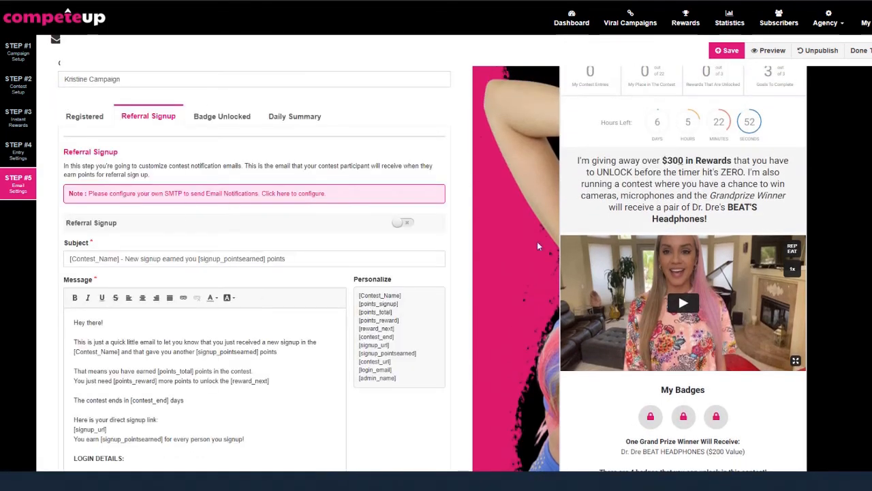
scroll(511, 272, down, 5)
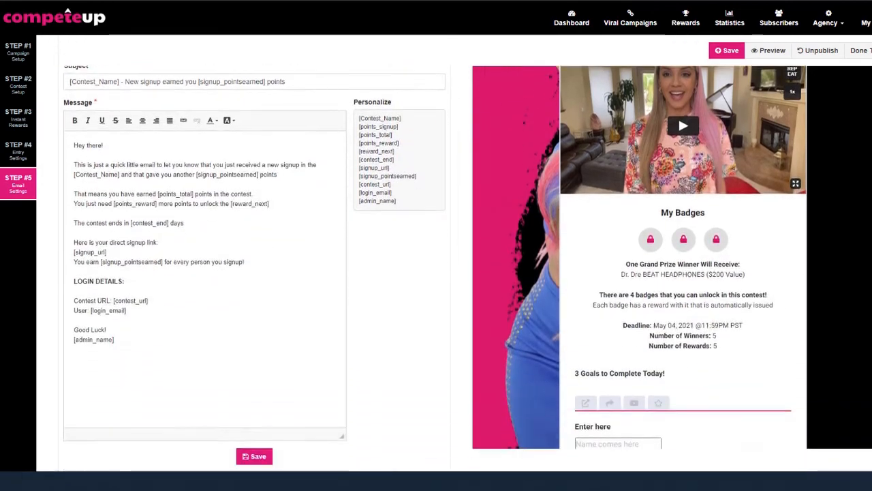
scroll(436, 273, up, 2)
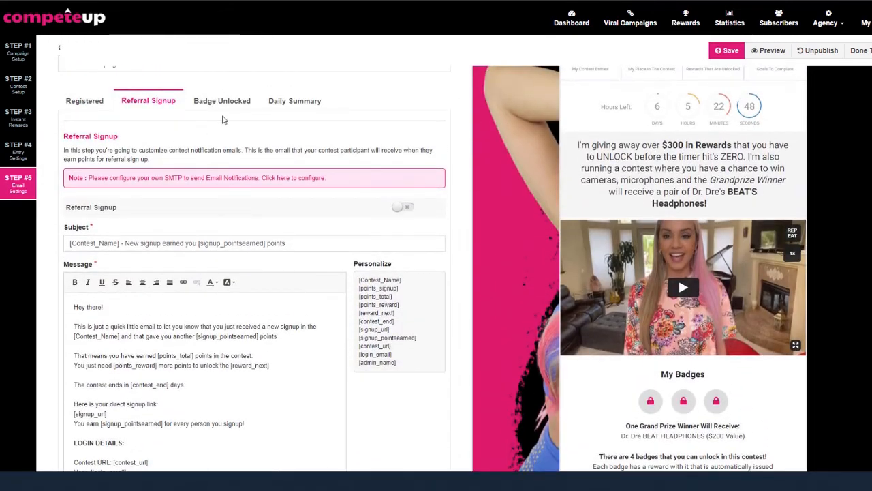
Look through the Badge Unlocked and Daily Summary notification emails in the email settings.
click(230, 102)
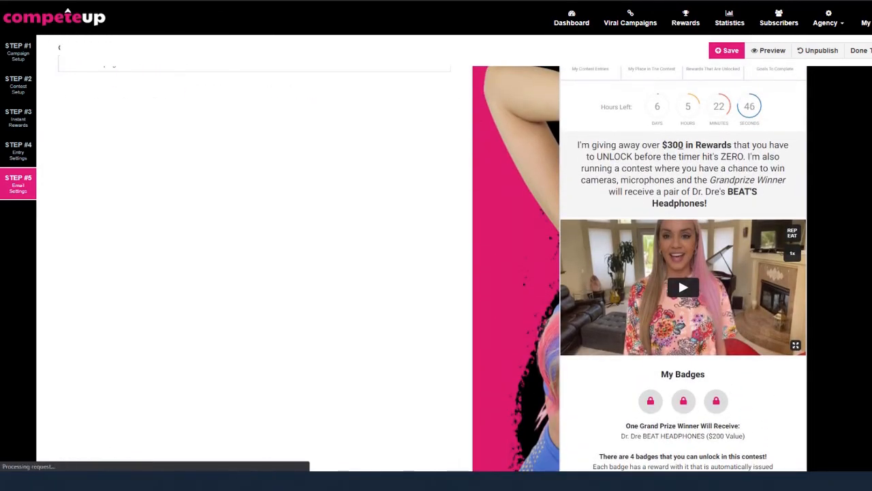
scroll(436, 273, down, 3)
scroll(436, 272, up, 3)
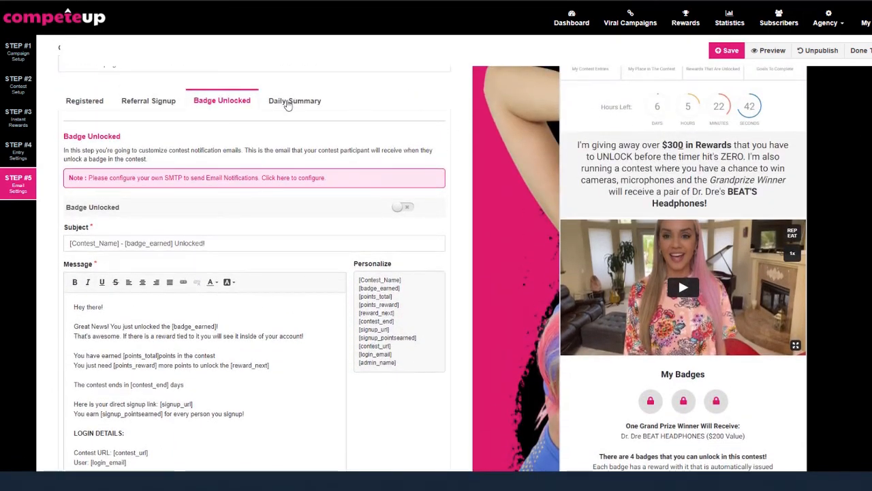
click(291, 101)
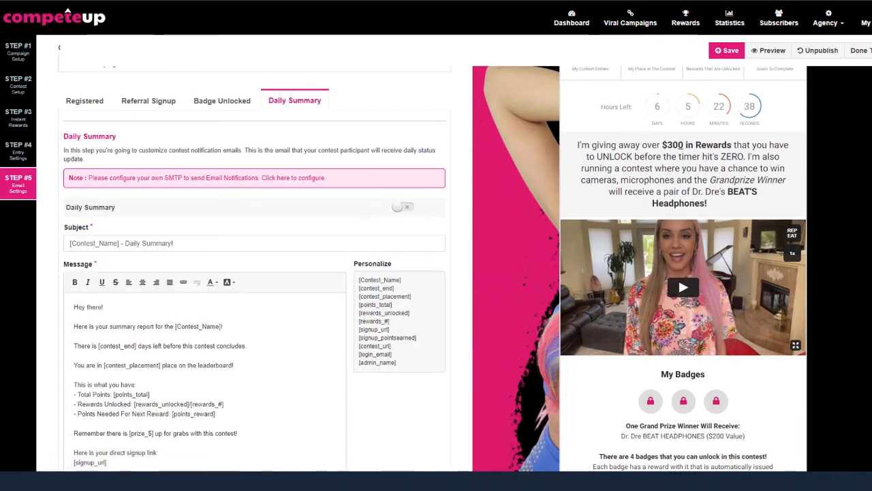
scroll(537, 193, down, 1)
scroll(125, 164, down, 3)
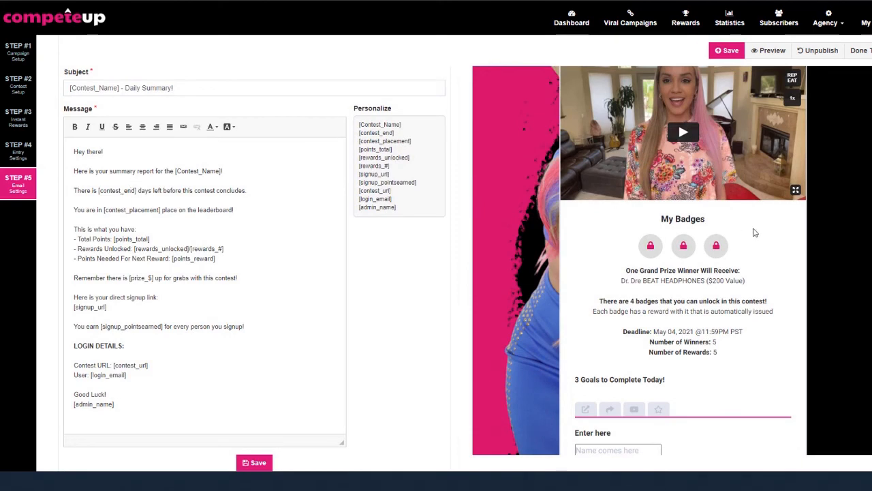
scroll(254, 273, up, 3)
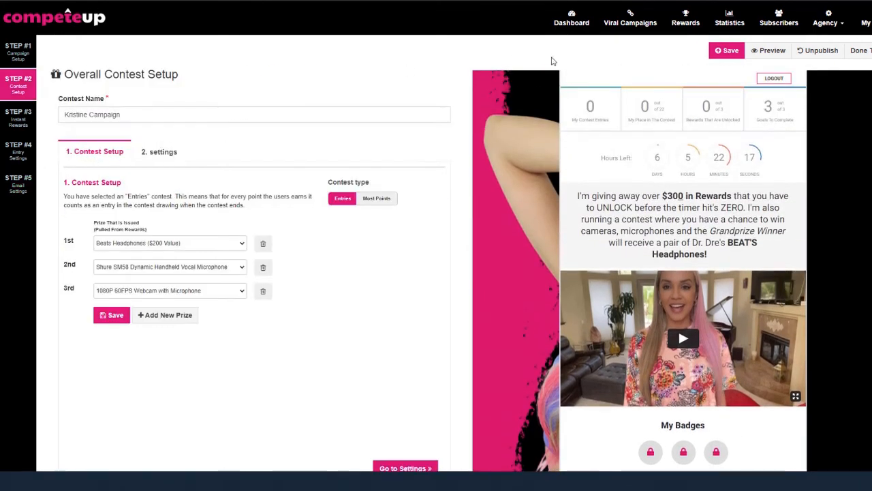
Preview the contest's public registration page, look through it, and return to the campaign's email settings.
click(770, 52)
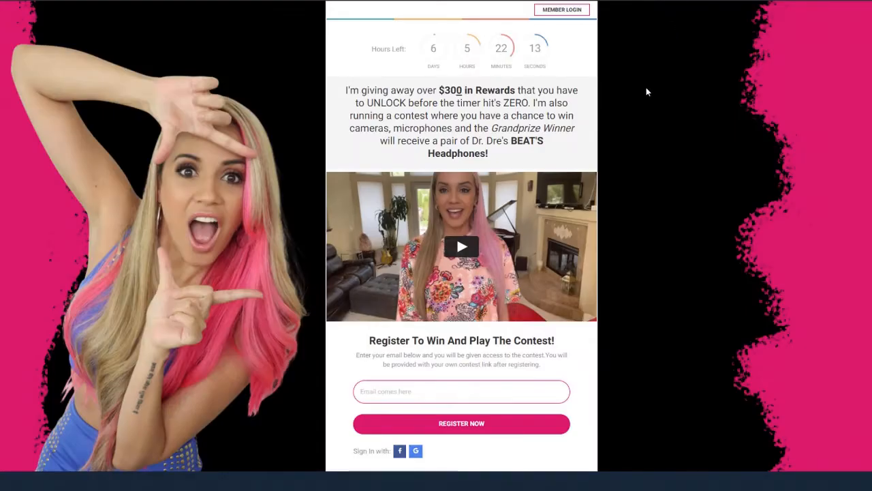
scroll(461, 236, down, 3)
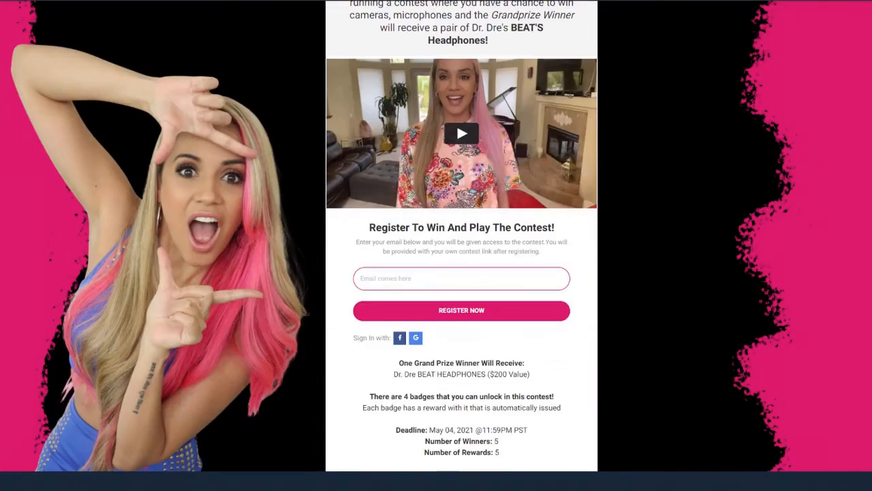
scroll(461, 236, up, 3)
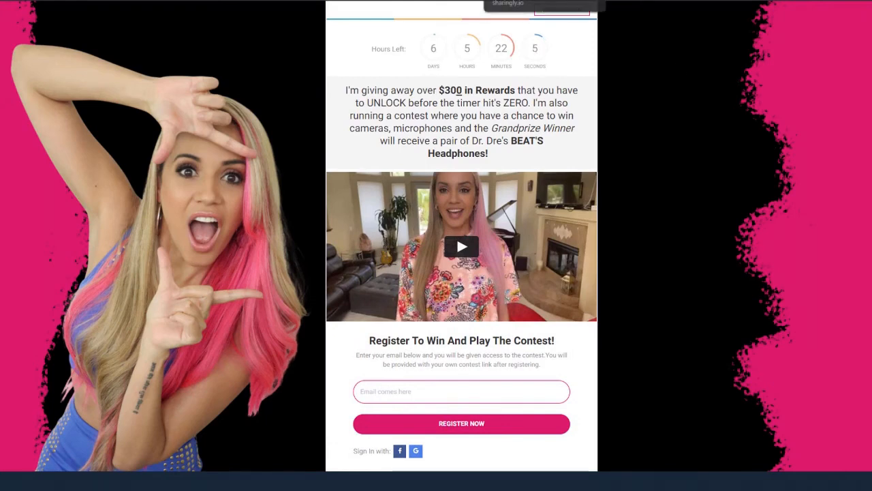
click(116, 1)
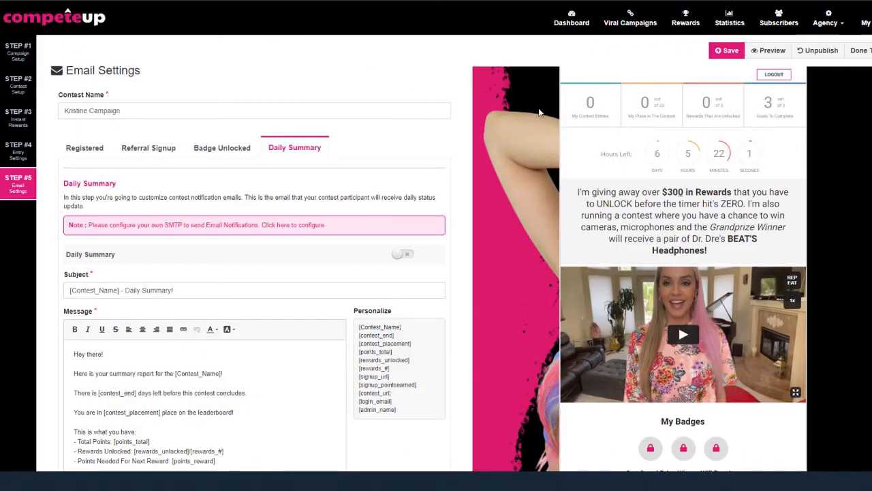
Open the K - 25 City Tour reward from the rewards list, highlight its name, description, URL and value, and close it unchanged.
click(685, 19)
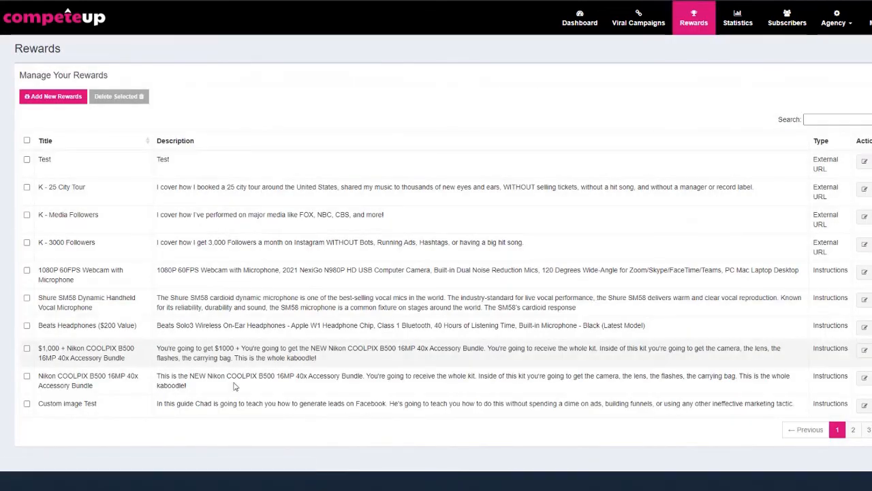
click(863, 189)
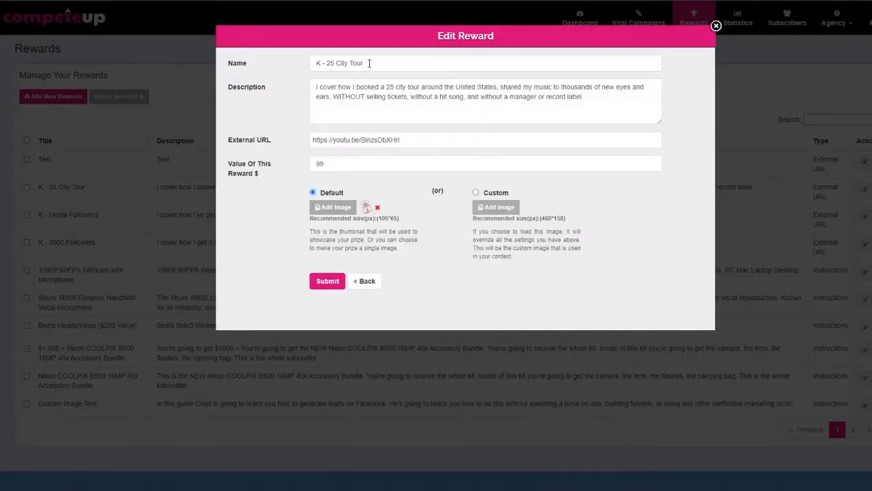
triple_click(369, 64)
drag(611, 96, 302, 112)
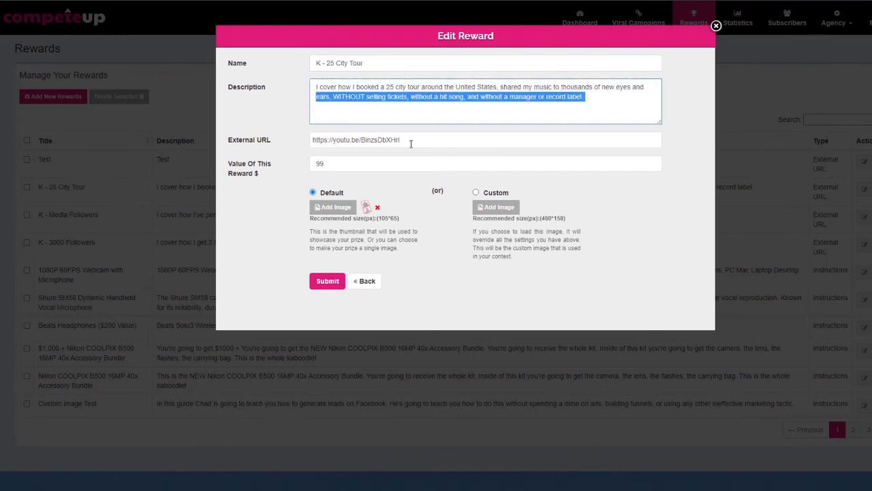
drag(410, 144, 292, 150)
click(243, 239)
drag(343, 161, 295, 169)
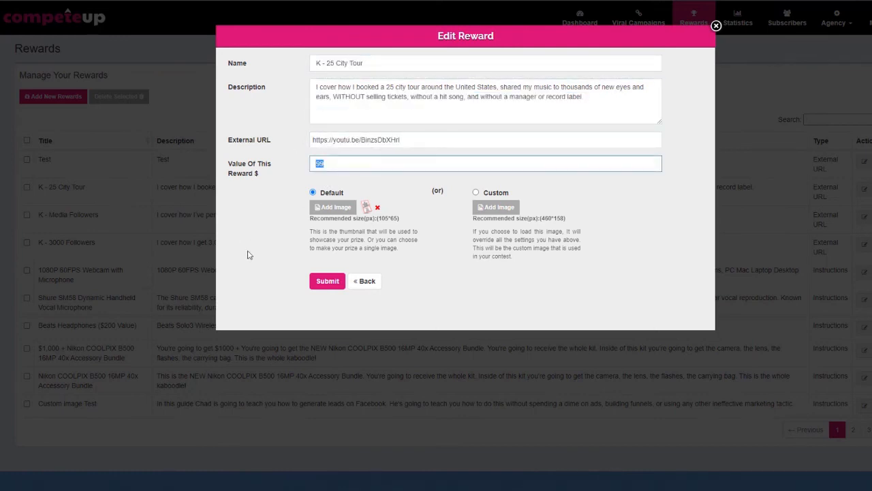
click(248, 255)
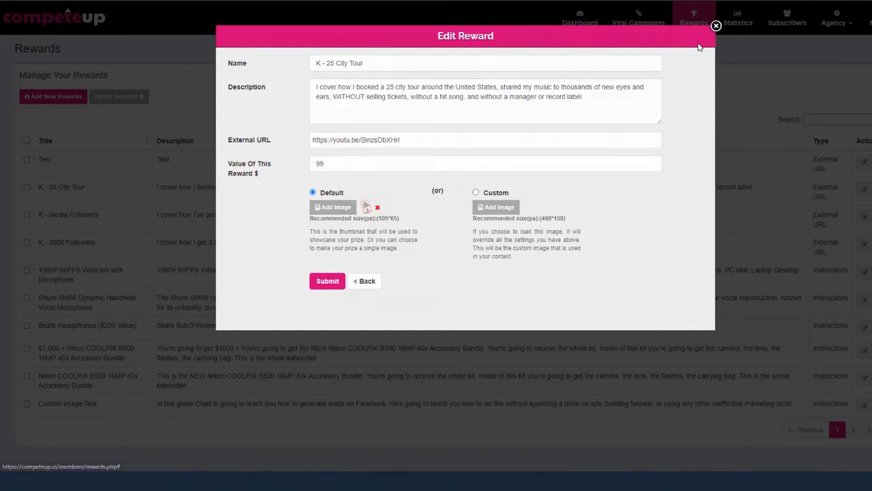
click(715, 26)
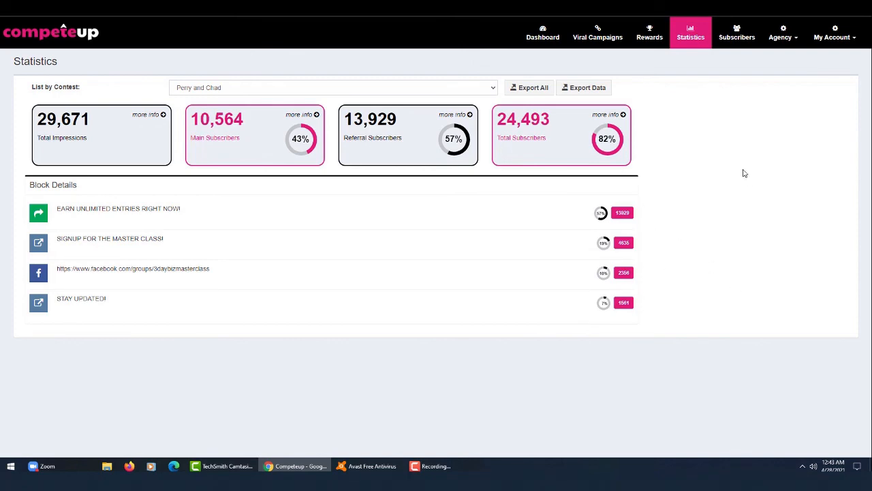
Show the Perry and Chad contest's subscriber list, and look through the available autoresponder, webinar and other API integrations.
click(734, 41)
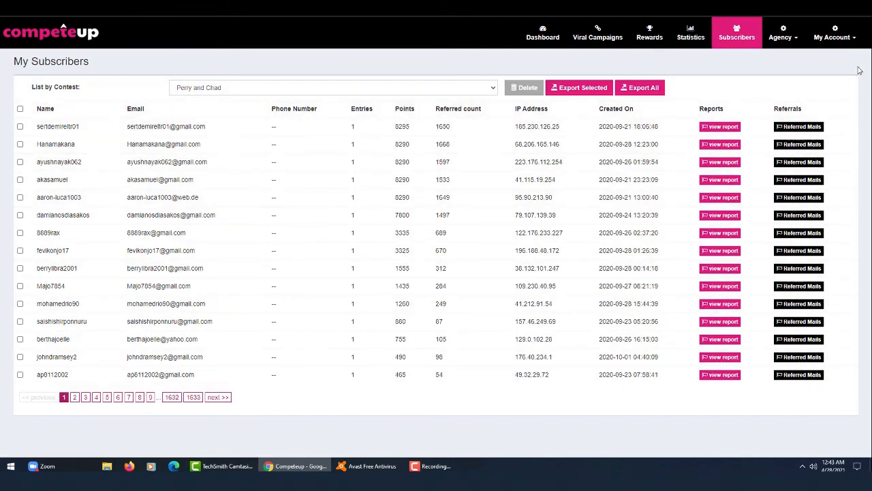
click(854, 40)
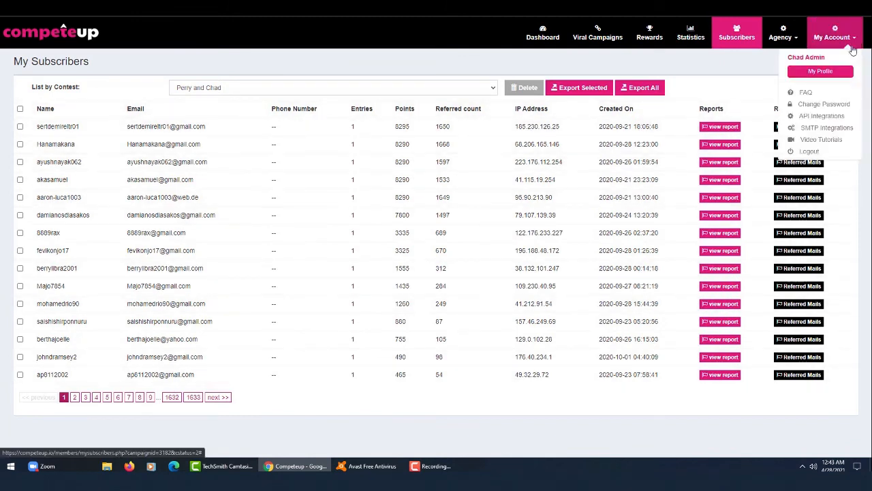
click(823, 116)
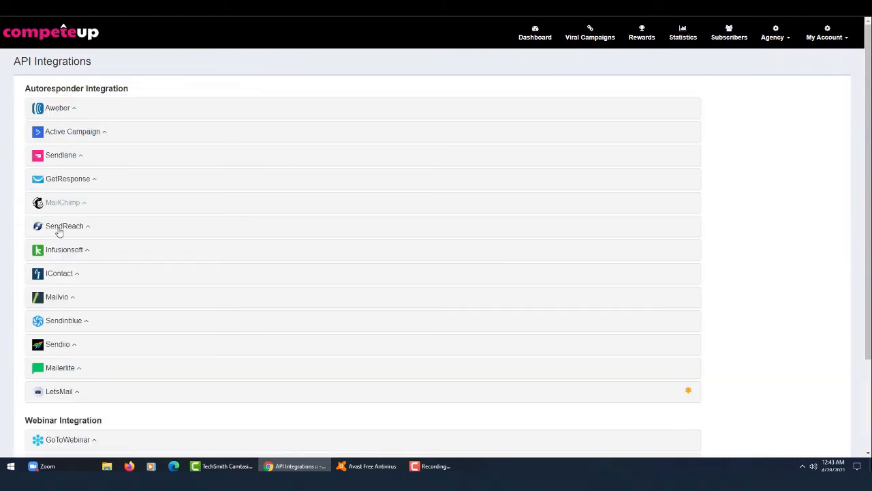
drag(868, 214, 726, 331)
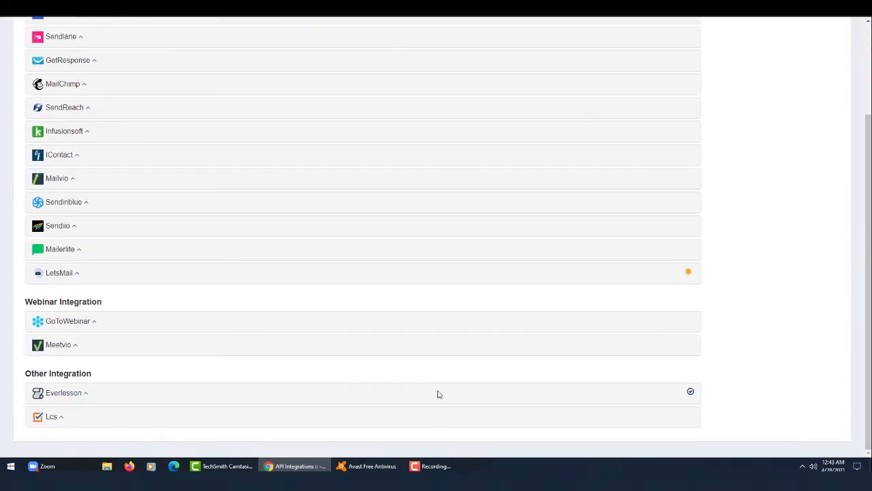
drag(867, 273, 868, 121)
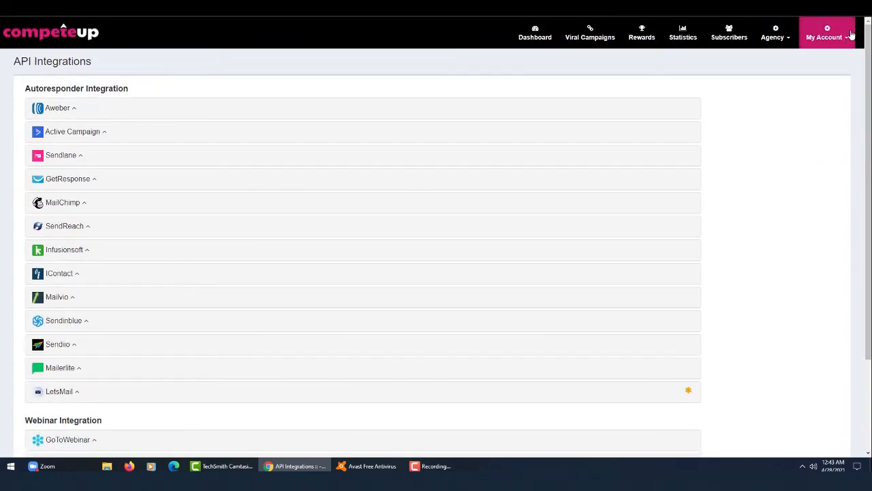
Show the SMTP mail server configuration and return to the dashboard's contest list.
click(825, 37)
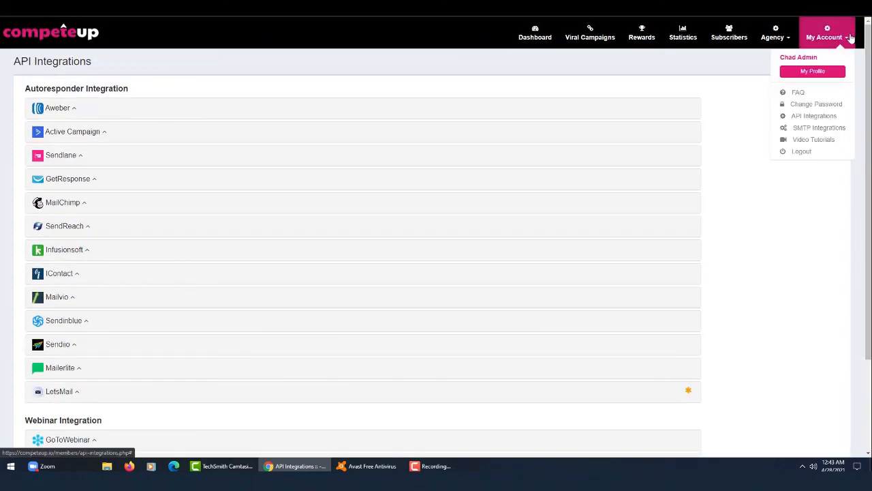
click(831, 129)
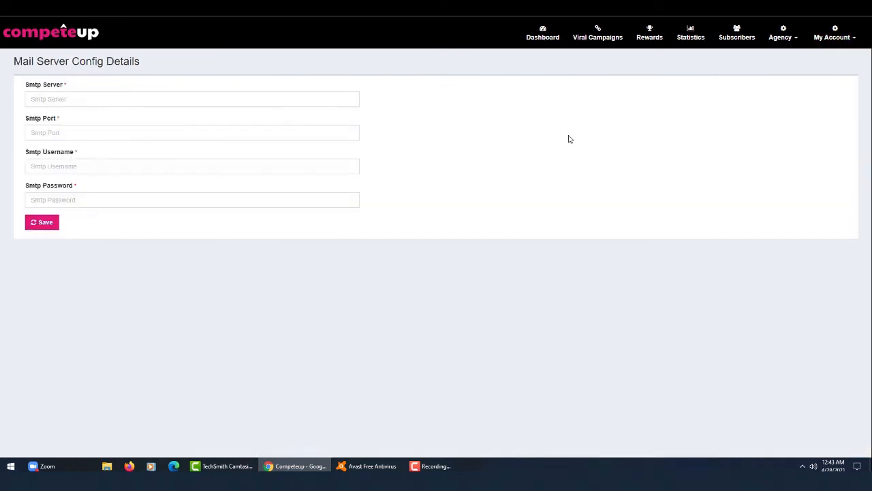
click(543, 34)
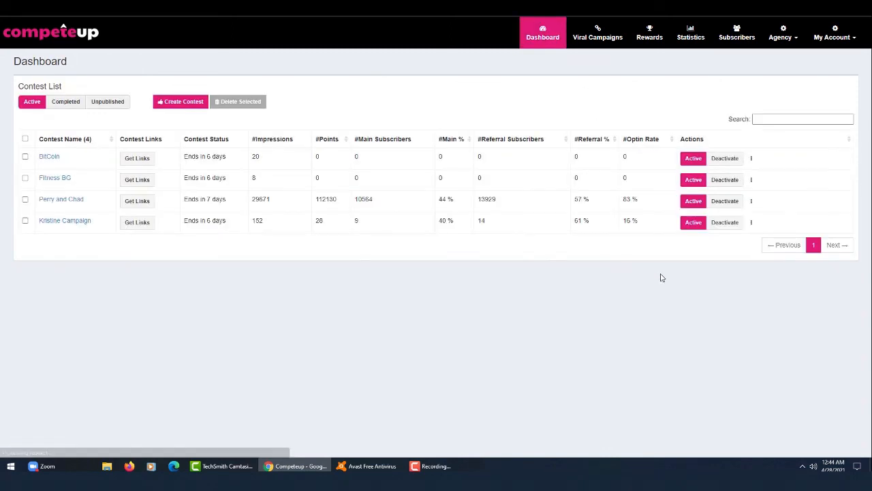